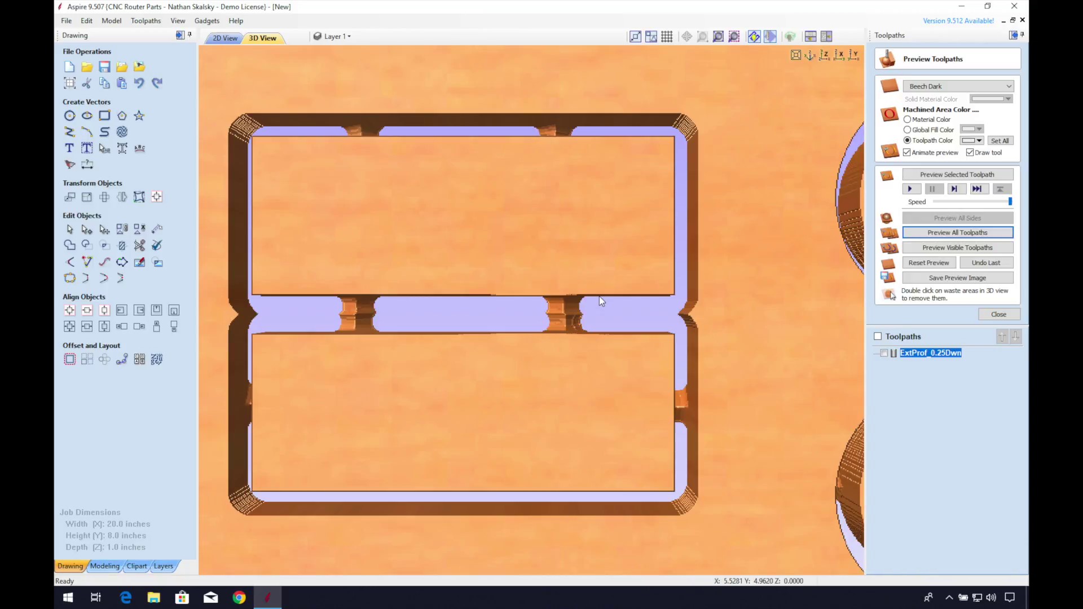
Close the tabbed rectangle's toolpath preview to get back to the toolpath operations list
{"action": "left_click", "coordinate": [993, 314]}
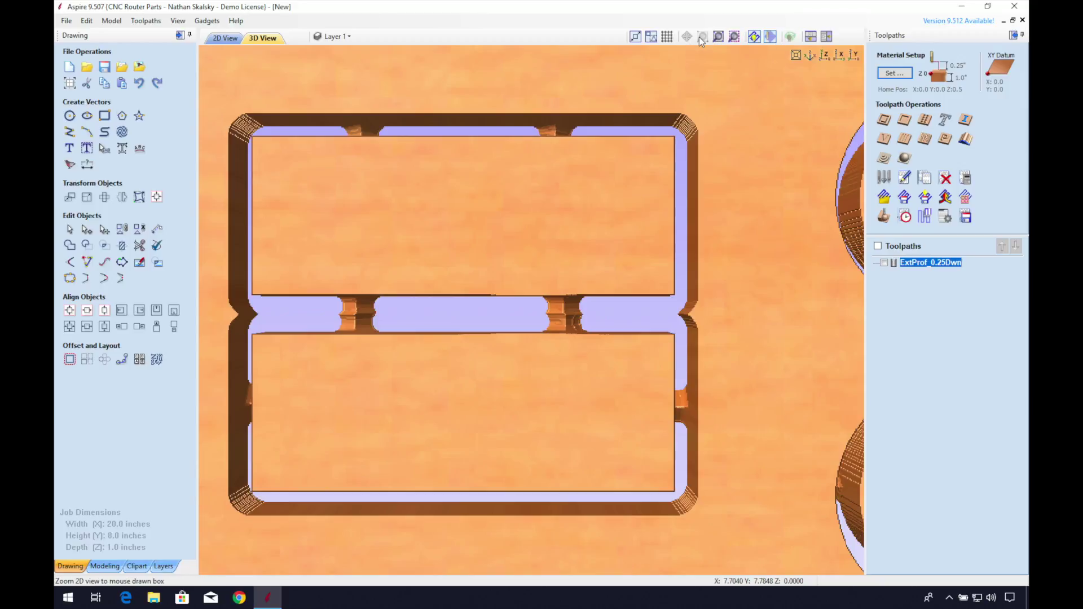
Zoom the 3D view to extents so the whole job is visible
{"action": "left_click", "coordinate": [722, 38]}
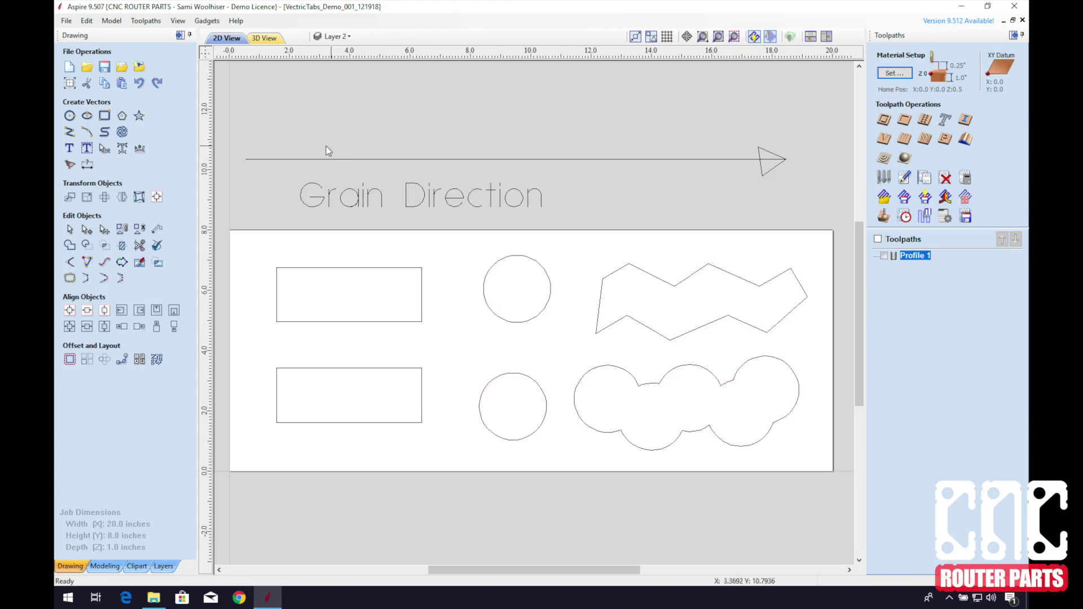
Select the top-left rectangle on the tabs demo job
{"action": "left_click", "coordinate": [408, 269]}
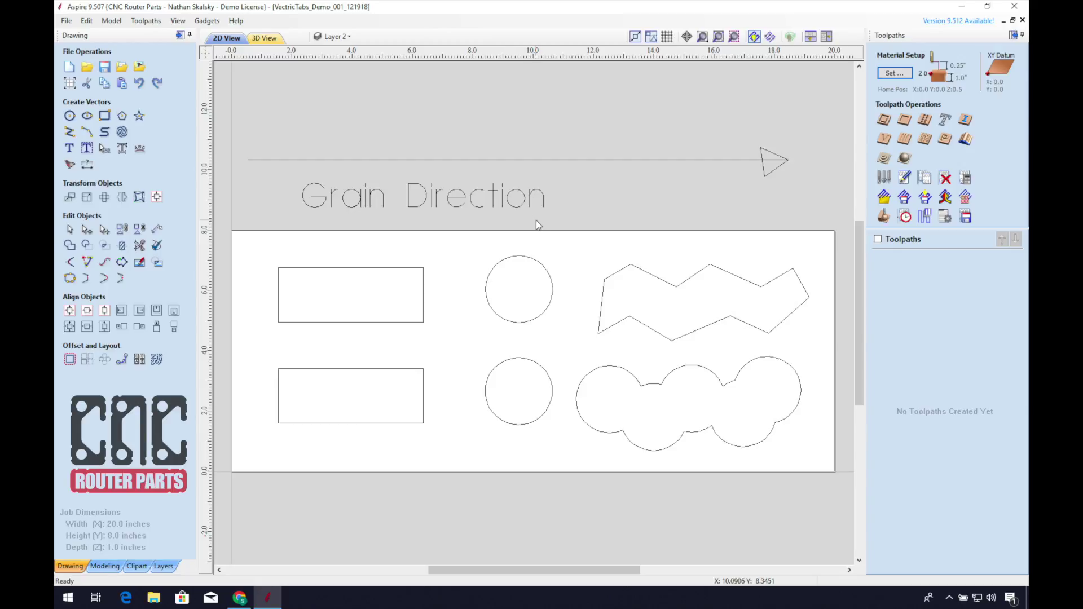
Window-select the six shapes inside the material area and start a profile toolpath for them
{"action": "left_click", "coordinate": [517, 206]}
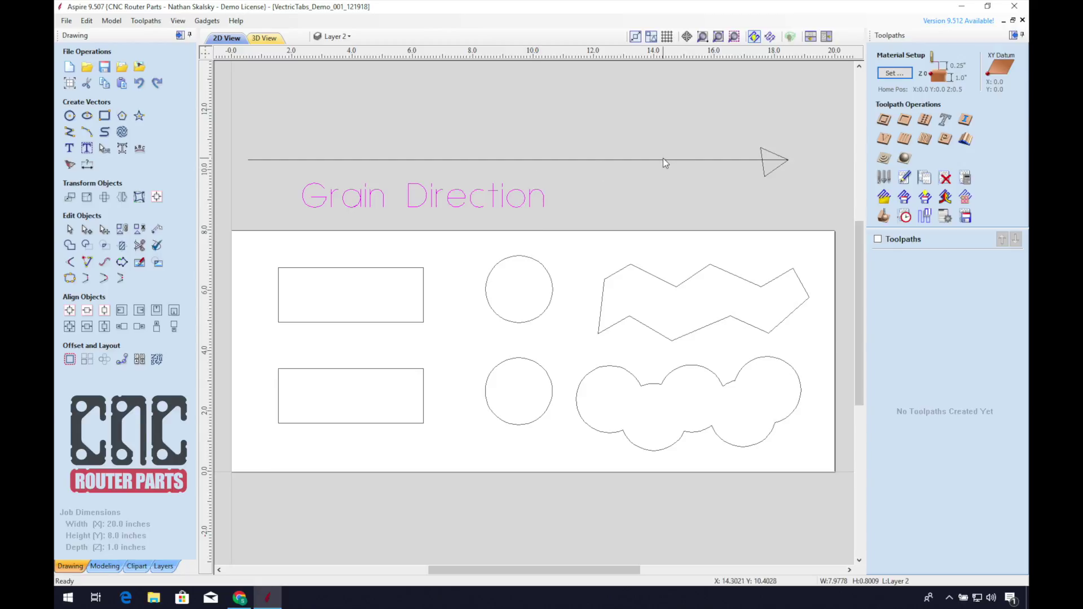
{"action": "left_click_drag", "start_coordinate": [680, 265], "coordinate": [385, 408]}
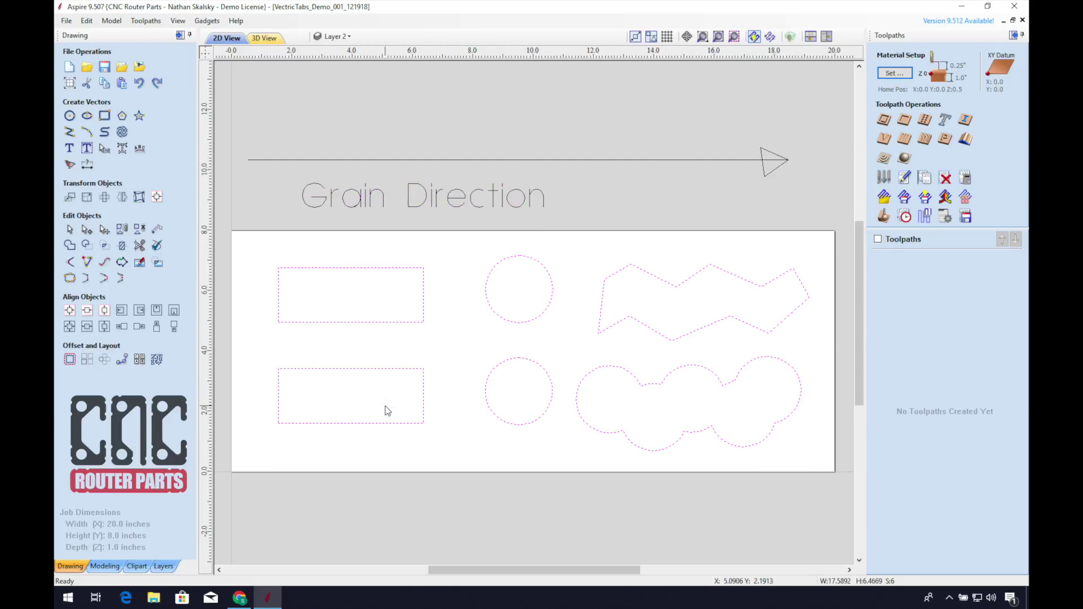
{"action": "left_click", "coordinate": [884, 126]}
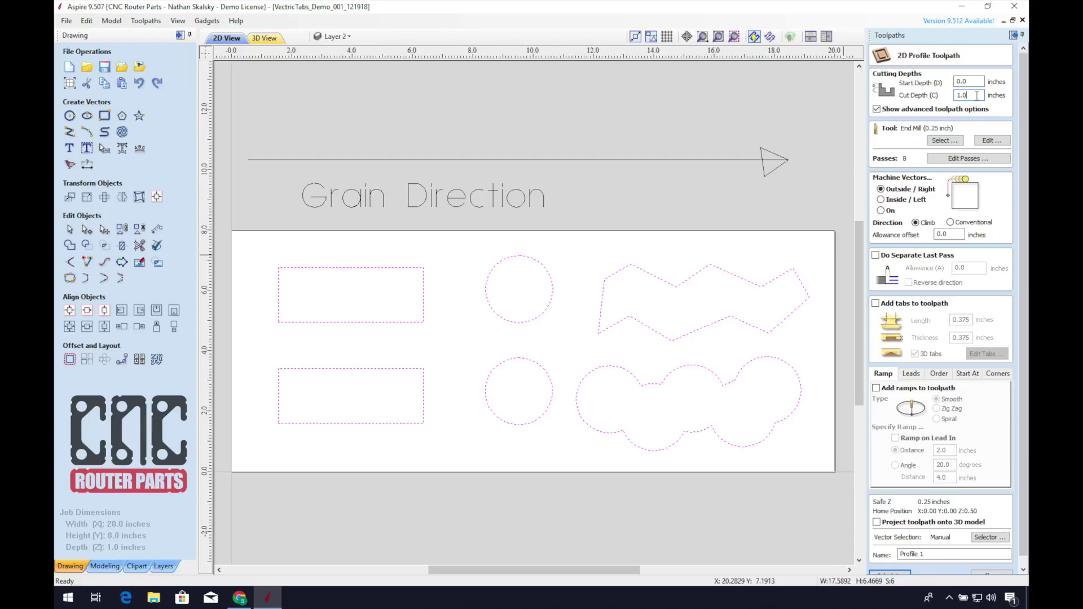
Set the cut depth to full material thickness (z) and enable 0.375-inch 3D tabs
{"action": "double_click", "coordinate": [976, 95]}
{"action": "type", "text": "z"}
{"action": "left_click", "coordinate": [876, 304]}
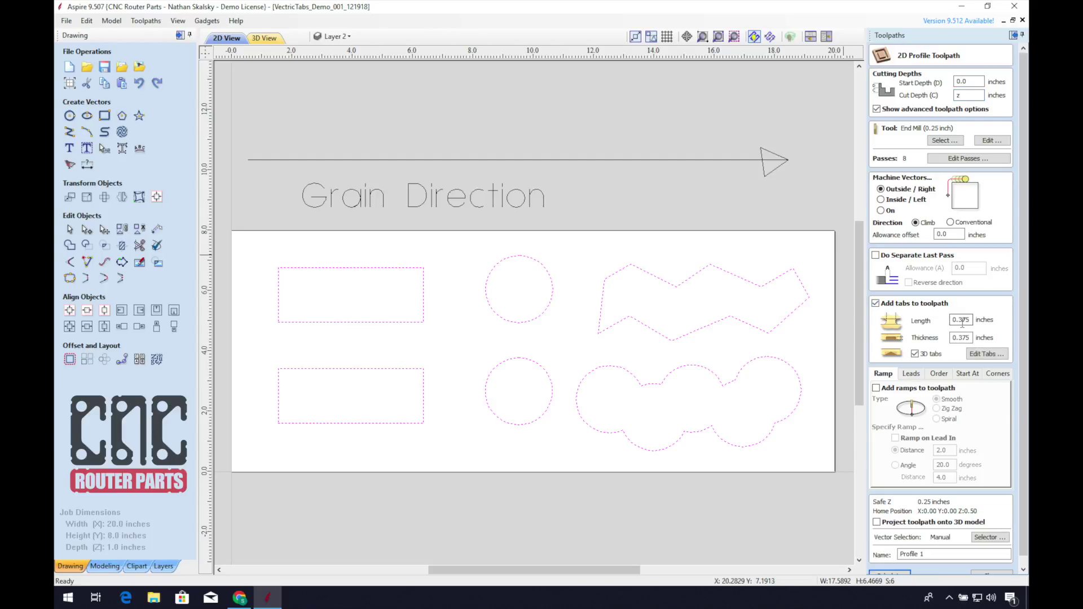
{"action": "left_click_drag", "start_coordinate": [958, 337], "coordinate": [973, 338]}
{"action": "left_click", "coordinate": [972, 338]}
{"action": "left_click", "coordinate": [916, 354]}
{"action": "left_click", "coordinate": [987, 354]}
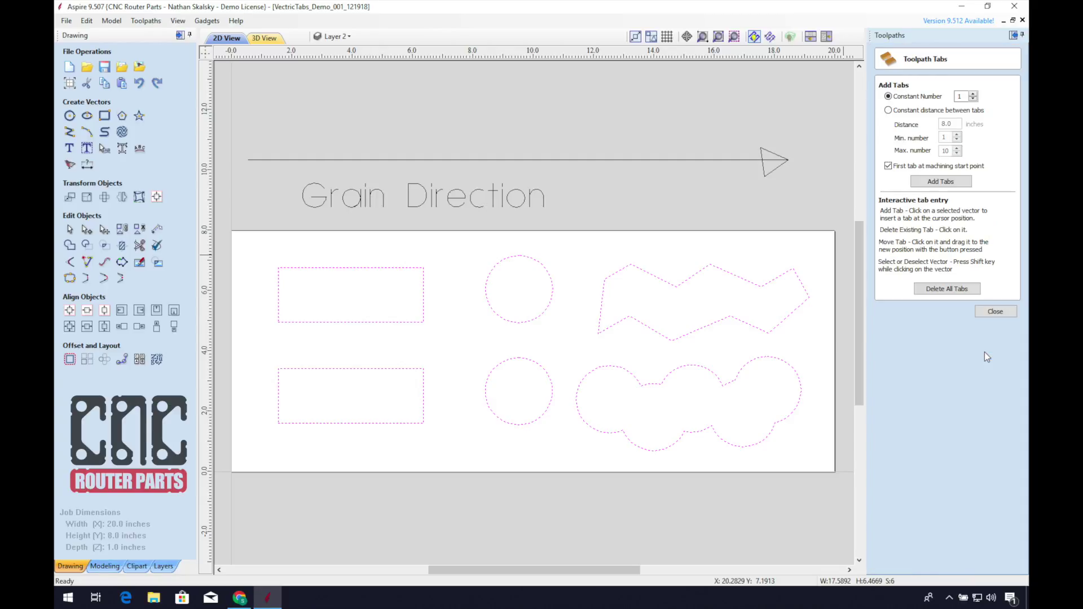
Place three trial tabs on the zigzag shape, then delete all tabs
{"action": "left_click", "coordinate": [738, 277]}
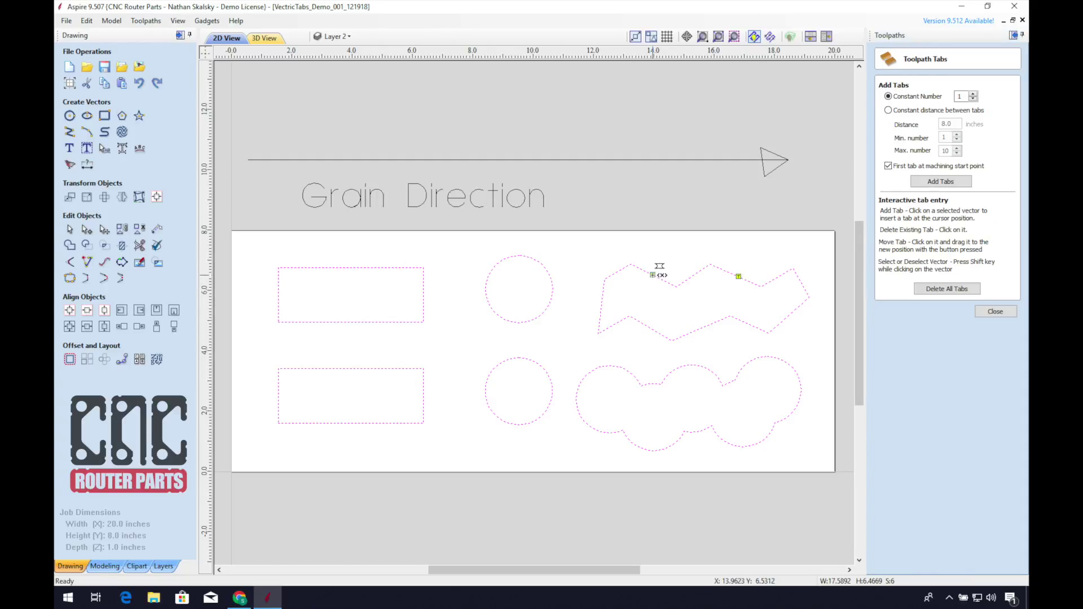
{"action": "left_click", "coordinate": [653, 275]}
{"action": "left_click", "coordinate": [647, 326]}
{"action": "left_click", "coordinate": [962, 291]}
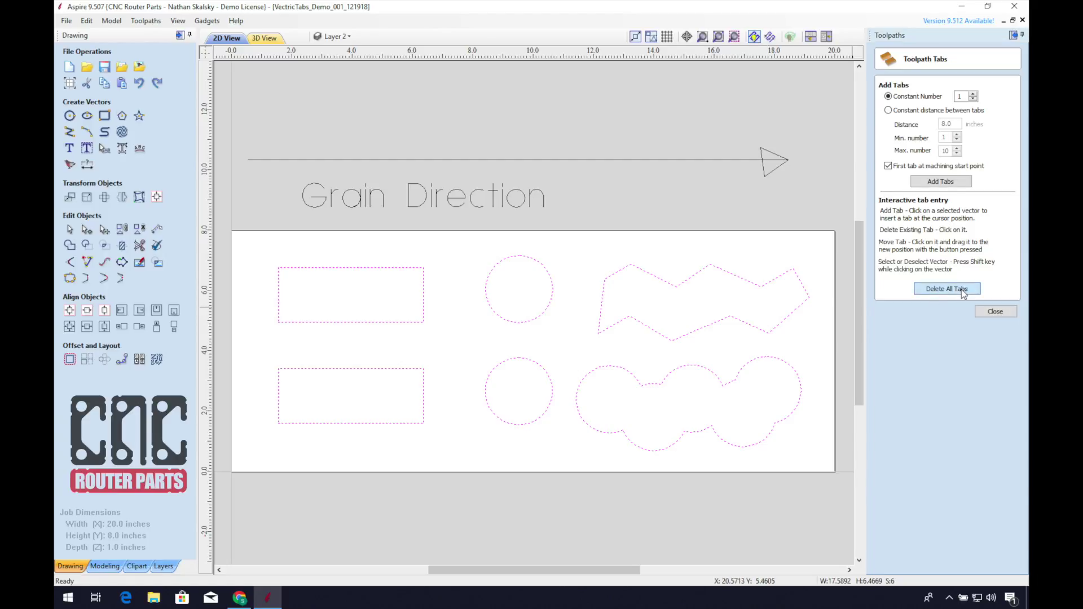
Auto-place 4 tabs per shape, clear them all, and start a manual tab on the top rectangle
{"action": "triple_click", "coordinate": [973, 95]}
{"action": "left_click", "coordinate": [955, 182]}
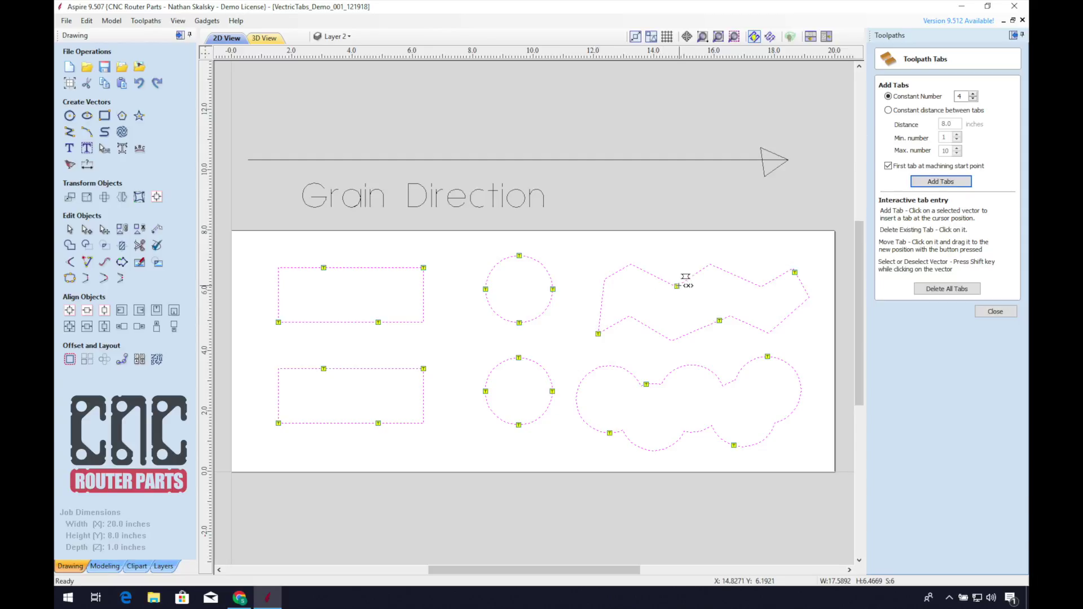
{"action": "left_click", "coordinate": [941, 290]}
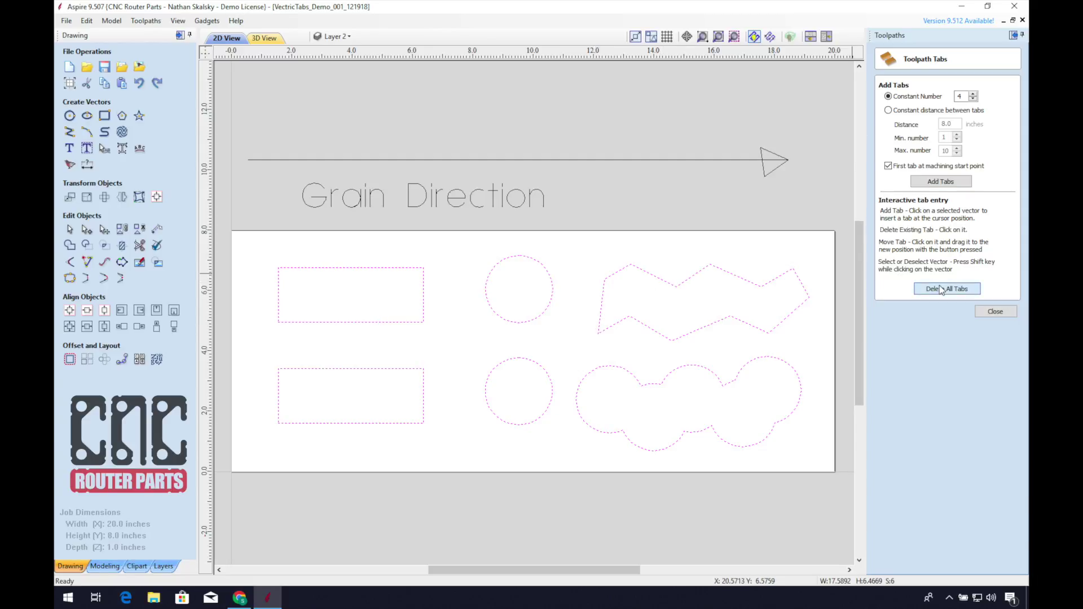
{"action": "left_click", "coordinate": [313, 267]}
Add tabs to the top rectangle's upper and lower edges and the lower rectangle's sides
{"action": "left_click", "coordinate": [395, 267]}
{"action": "left_click", "coordinate": [395, 322]}
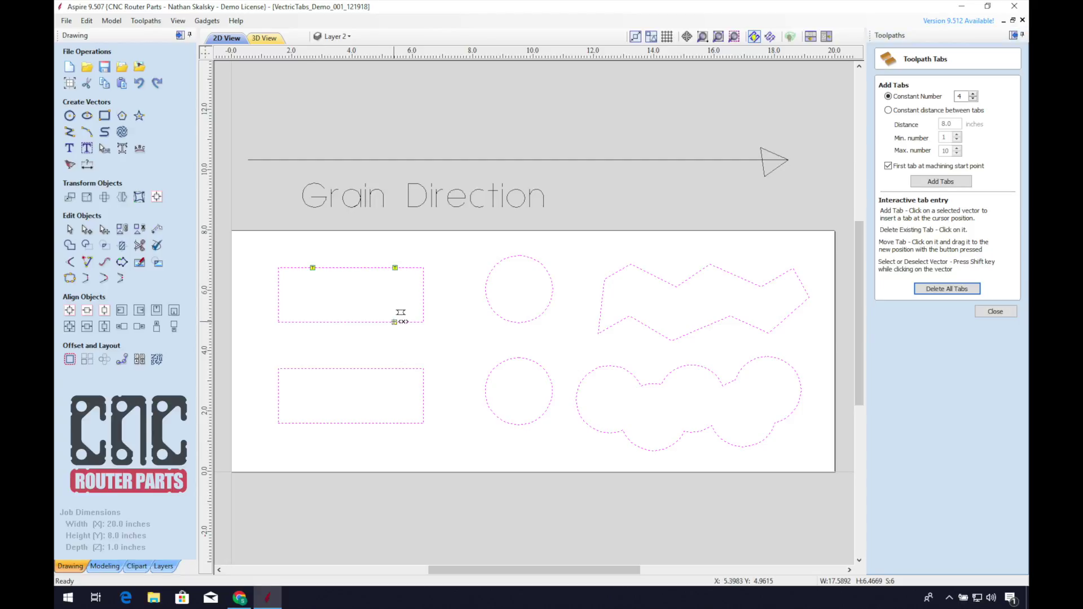
{"action": "left_click", "coordinate": [310, 323]}
{"action": "left_click", "coordinate": [278, 396]}
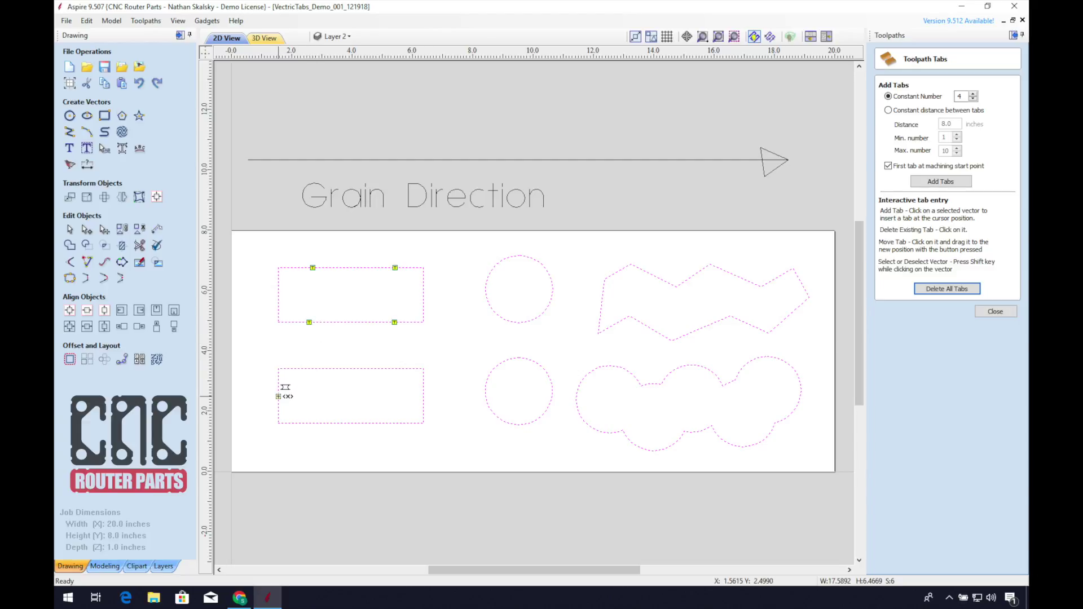
{"action": "left_click", "coordinate": [424, 394]}
Add tabs to the top and bottom of the upper circle and the sides of the lower circle
{"action": "left_click", "coordinate": [519, 257]}
{"action": "left_click", "coordinate": [520, 323]}
{"action": "left_click", "coordinate": [485, 391]}
{"action": "left_click", "coordinate": [552, 393]}
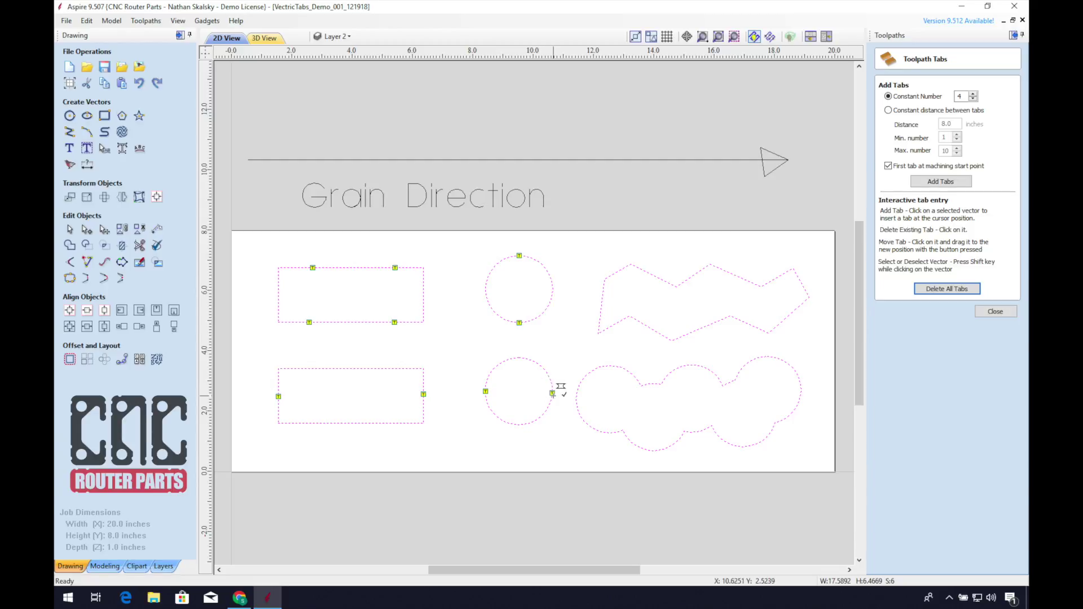
Add four tabs around the wavy outline
{"action": "left_click", "coordinate": [608, 366]}
{"action": "left_click", "coordinate": [656, 451]}
{"action": "left_click", "coordinate": [692, 365]}
{"action": "left_click", "coordinate": [752, 446]}
Add four tabs around the zigzag shape and close the tab editor
{"action": "left_click", "coordinate": [649, 327]}
{"action": "left_click", "coordinate": [787, 317]}
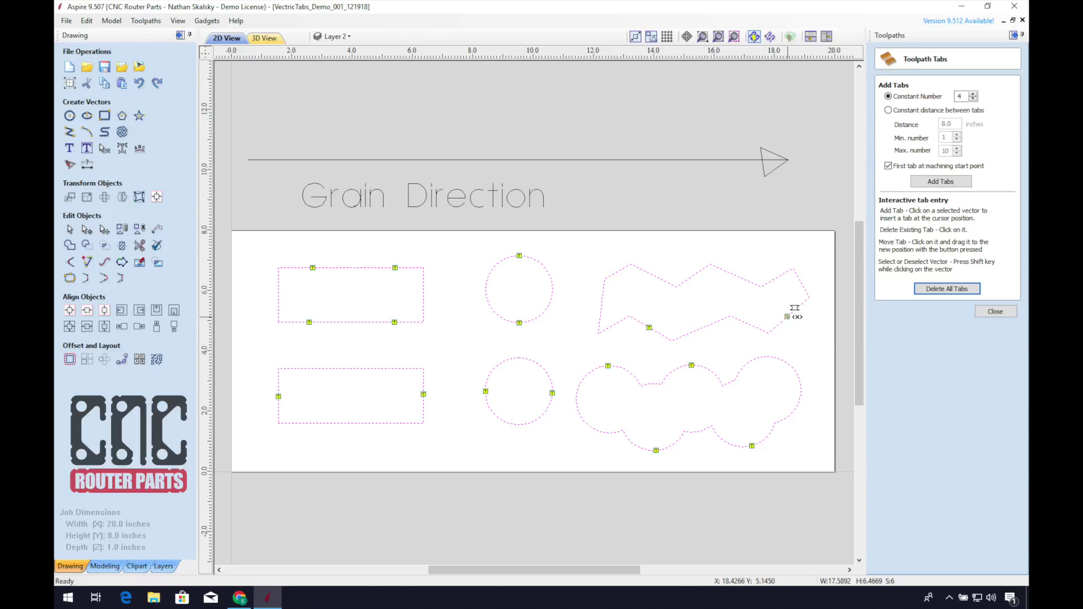
{"action": "left_click", "coordinate": [649, 274]}
{"action": "left_click", "coordinate": [737, 276]}
{"action": "left_click", "coordinate": [994, 312]}
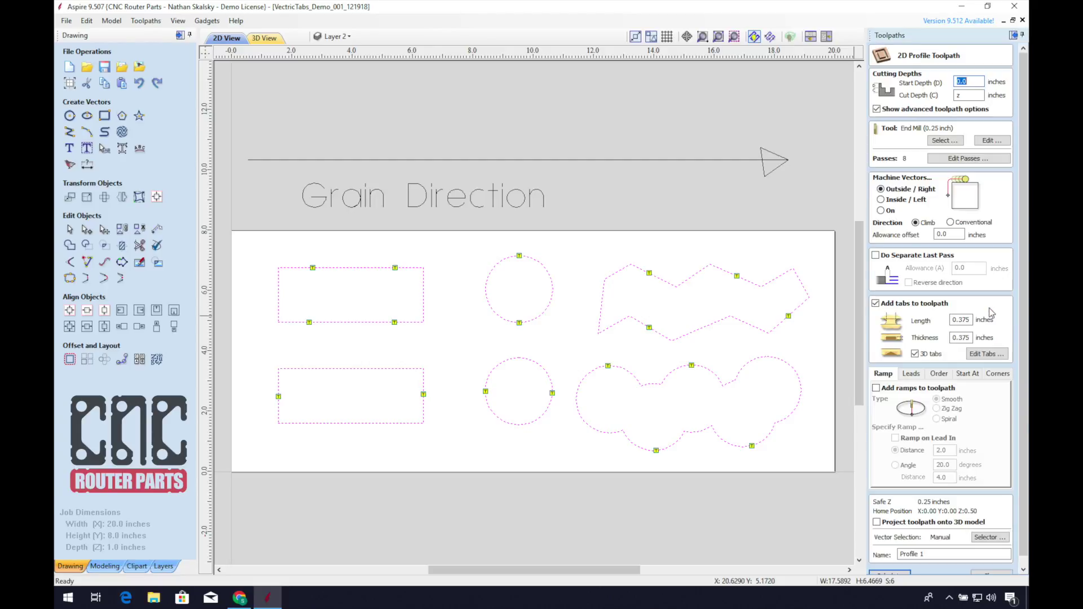
Calculate the tabbed profile toolpath and animate its cut preview
{"action": "scroll", "coordinate": [1023, 309], "scroll_direction": "down", "scroll_amount": 1}
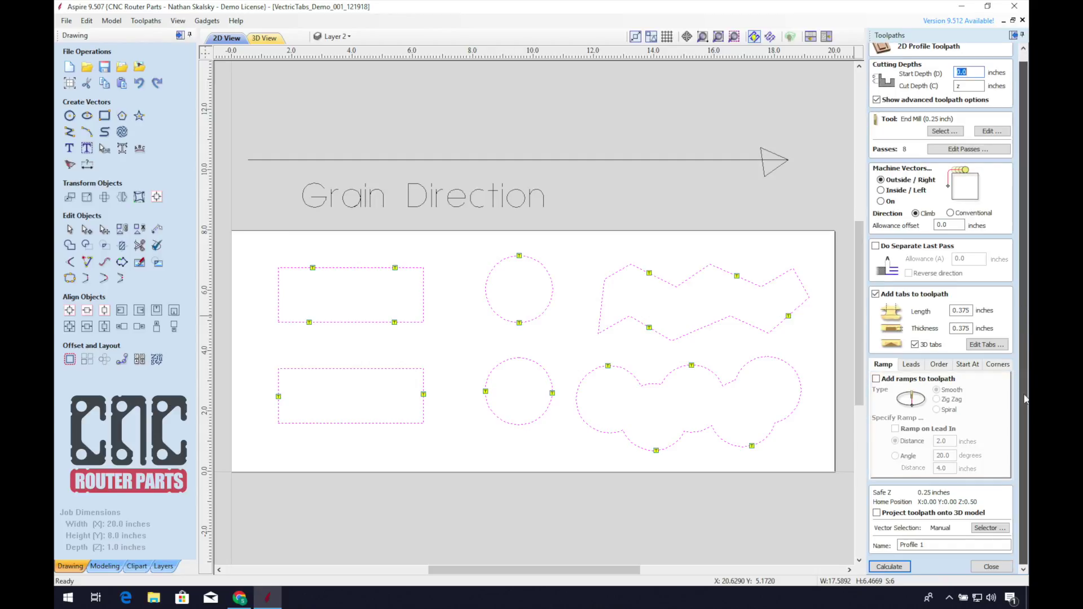
{"action": "left_click", "coordinate": [899, 570]}
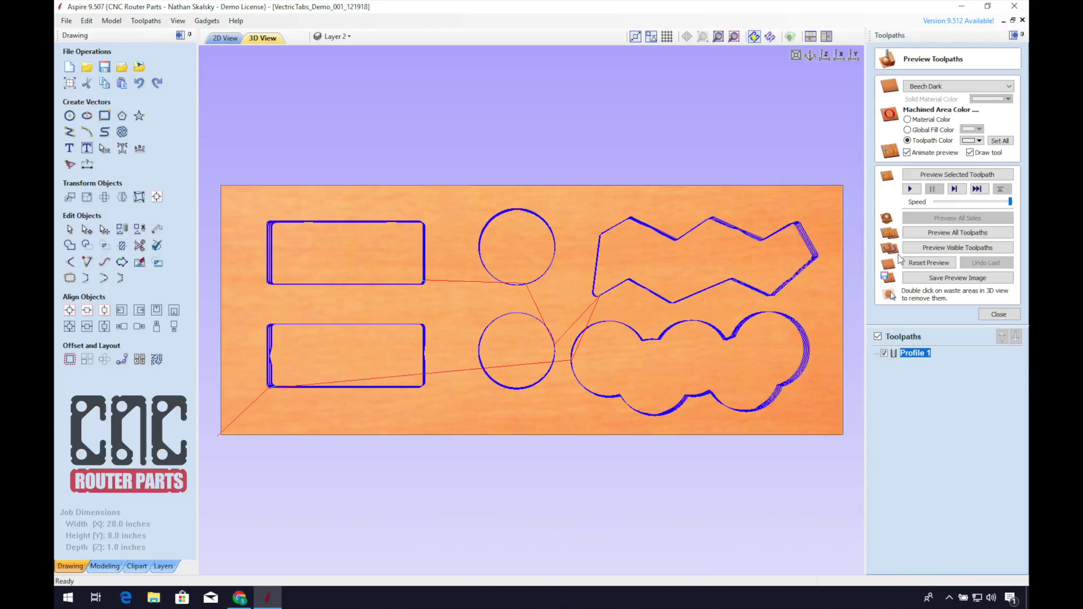
{"action": "left_click", "coordinate": [920, 249]}
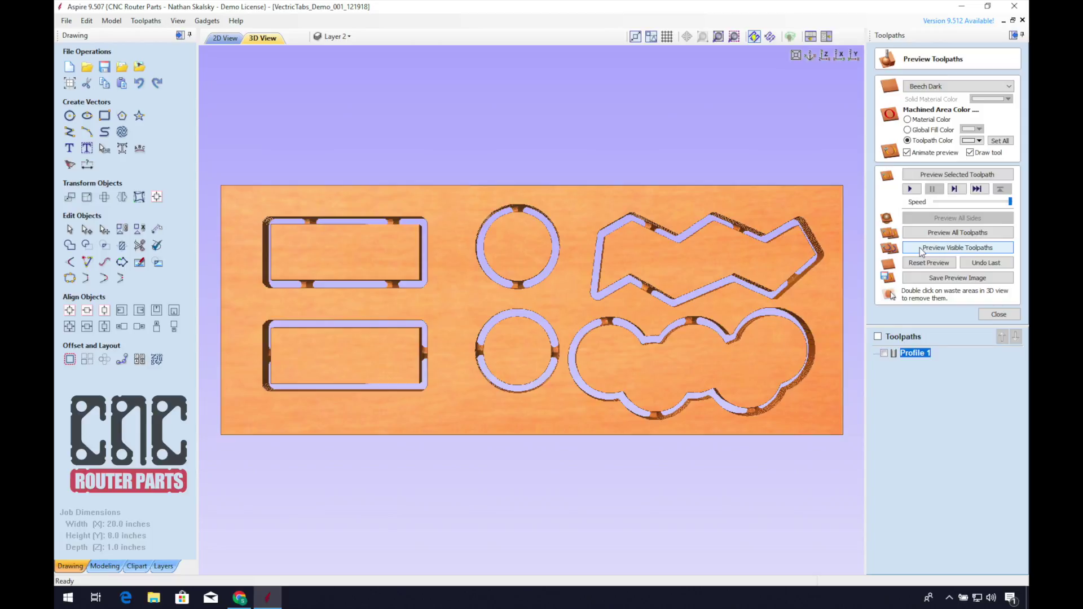
Zoom in to inspect the tabs in 3D, then zoom to extents and return to 2D
{"action": "scroll", "coordinate": [523, 375], "scroll_direction": "up", "scroll_amount": 3}
{"action": "scroll", "coordinate": [522, 364], "scroll_direction": "up", "scroll_amount": 2}
{"action": "scroll", "coordinate": [524, 363], "scroll_direction": "down", "scroll_amount": 2}
{"action": "scroll", "coordinate": [499, 249], "scroll_direction": "up", "scroll_amount": 2}
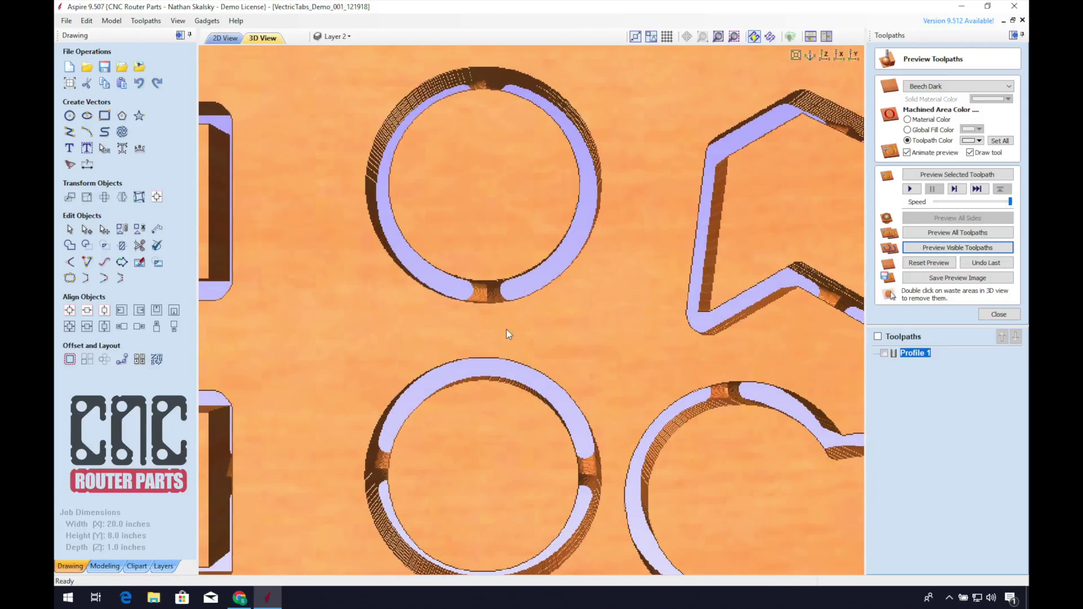
{"action": "scroll", "coordinate": [499, 249], "scroll_direction": "down", "scroll_amount": 1}
{"action": "scroll", "coordinate": [581, 383], "scroll_direction": "up", "scroll_amount": 1}
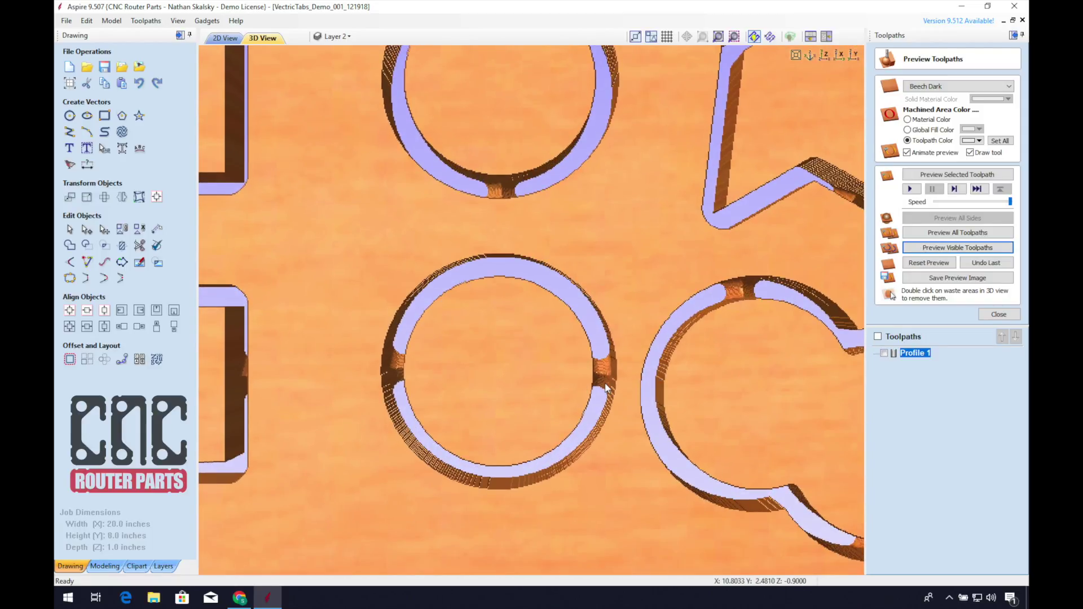
{"action": "left_click", "coordinate": [734, 36]}
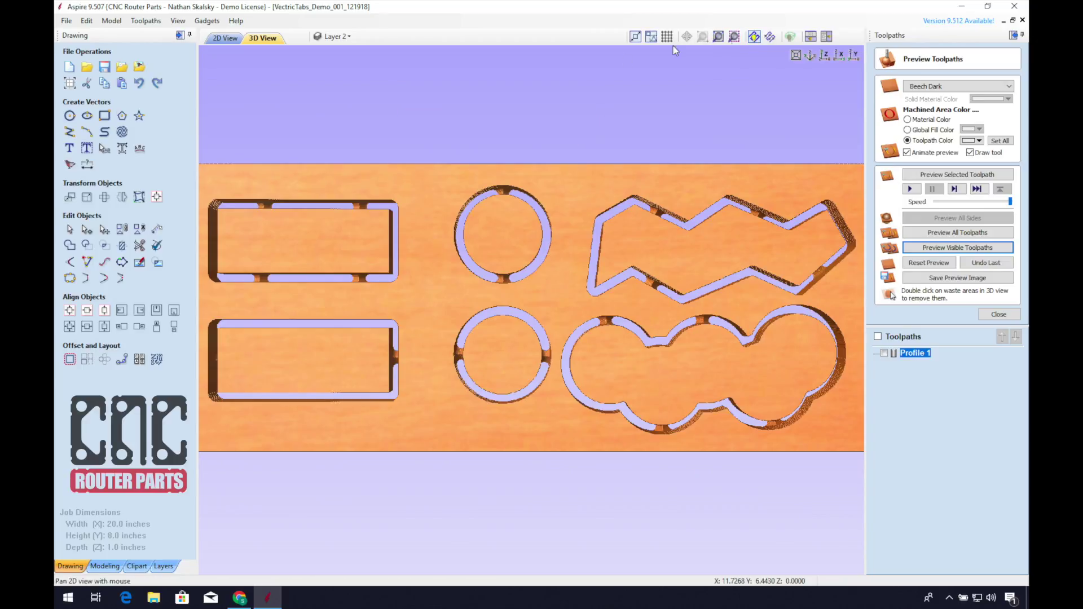
{"action": "left_click", "coordinate": [225, 39]}
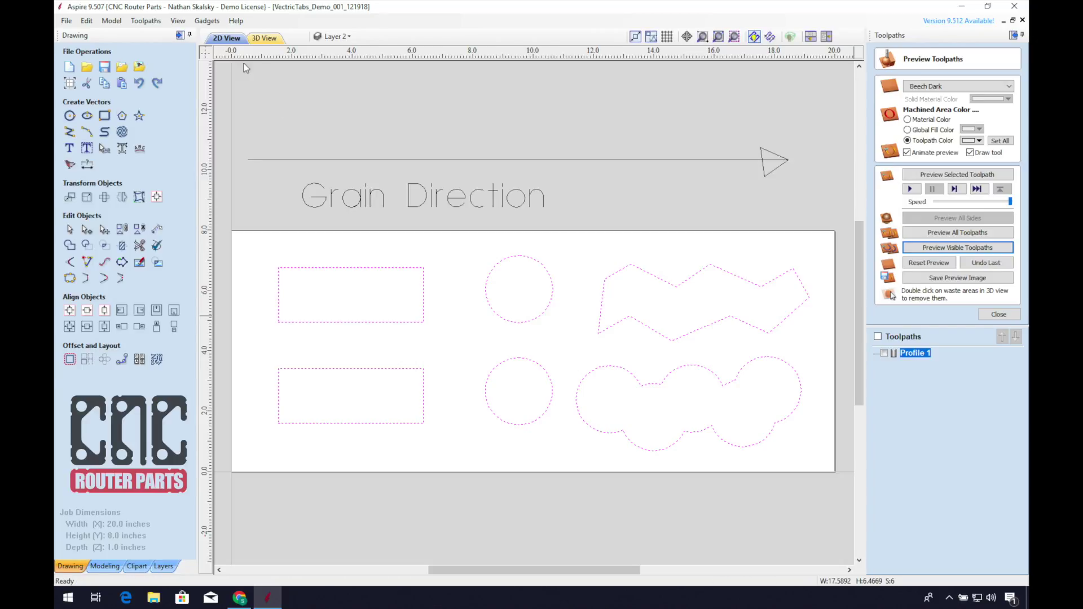
Move the lower middle circle down and slightly right, then reopen Profile 1's settings
{"action": "left_click", "coordinate": [533, 361]}
{"action": "left_click_drag", "start_coordinate": [533, 360], "coordinate": [541, 392]}
{"action": "left_click", "coordinate": [546, 397]}
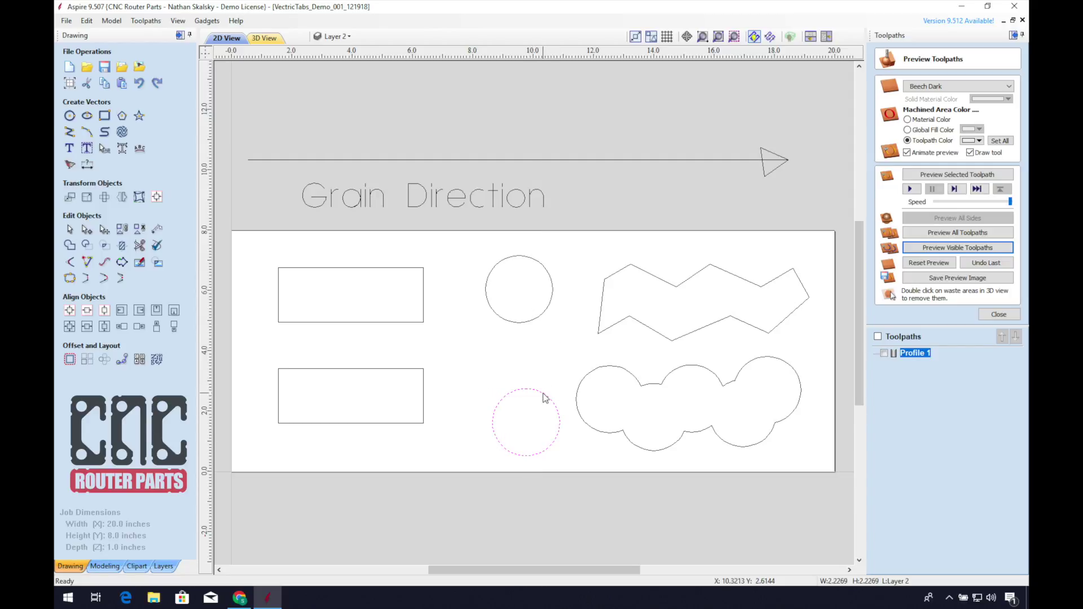
{"action": "left_click", "coordinate": [998, 314]}
{"action": "double_click", "coordinate": [911, 269]}
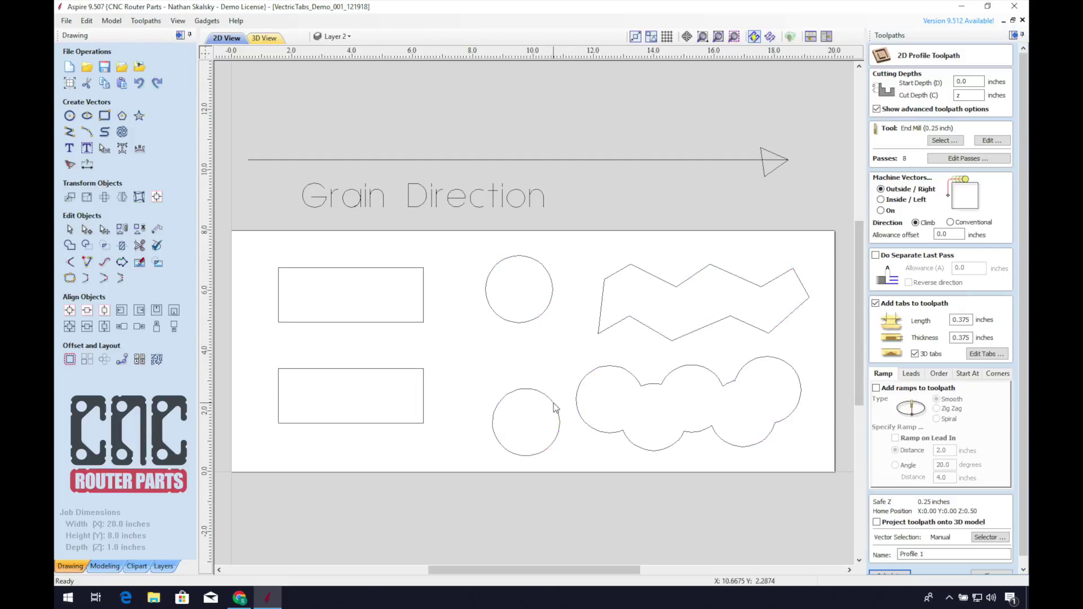
Recalculate and preview Profile 1, then copy the circle up and to the left
{"action": "left_click", "coordinate": [890, 567]}
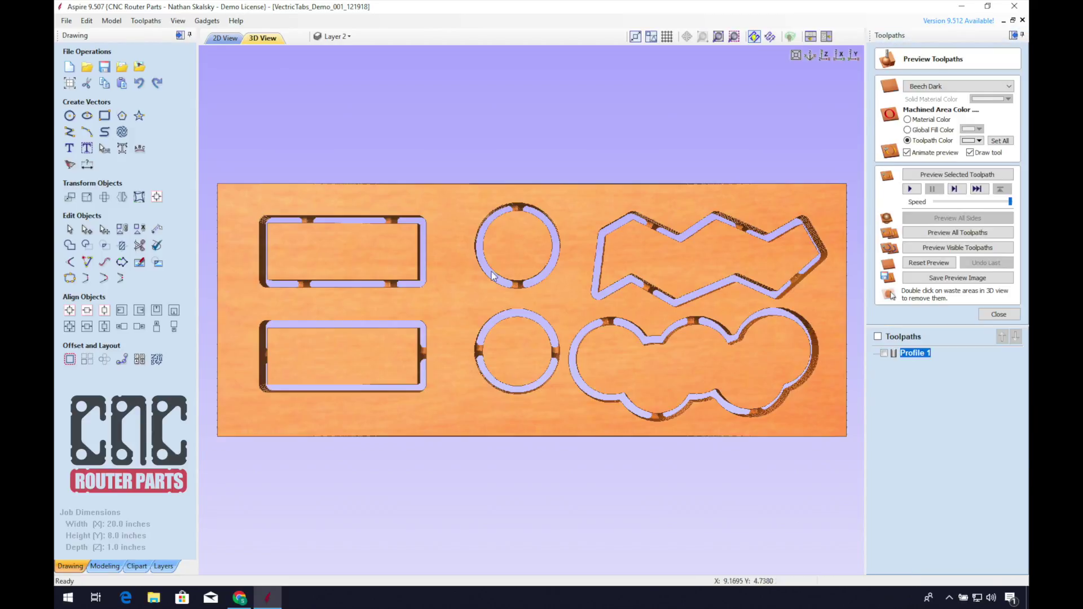
{"action": "left_click", "coordinate": [916, 233]}
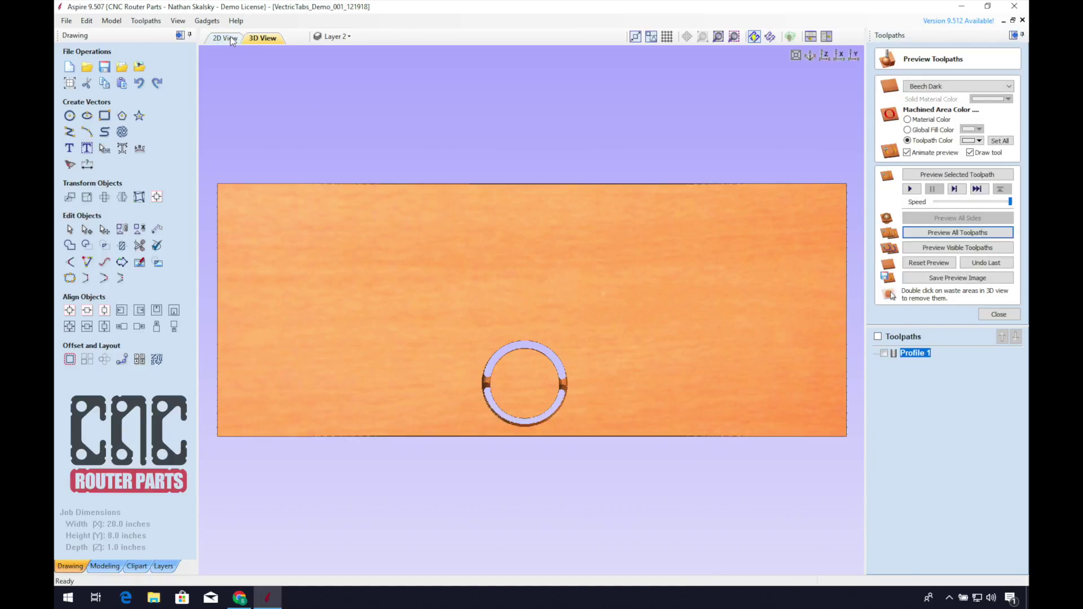
{"action": "key", "text": "F2"}
{"action": "left_click", "coordinate": [538, 390]}
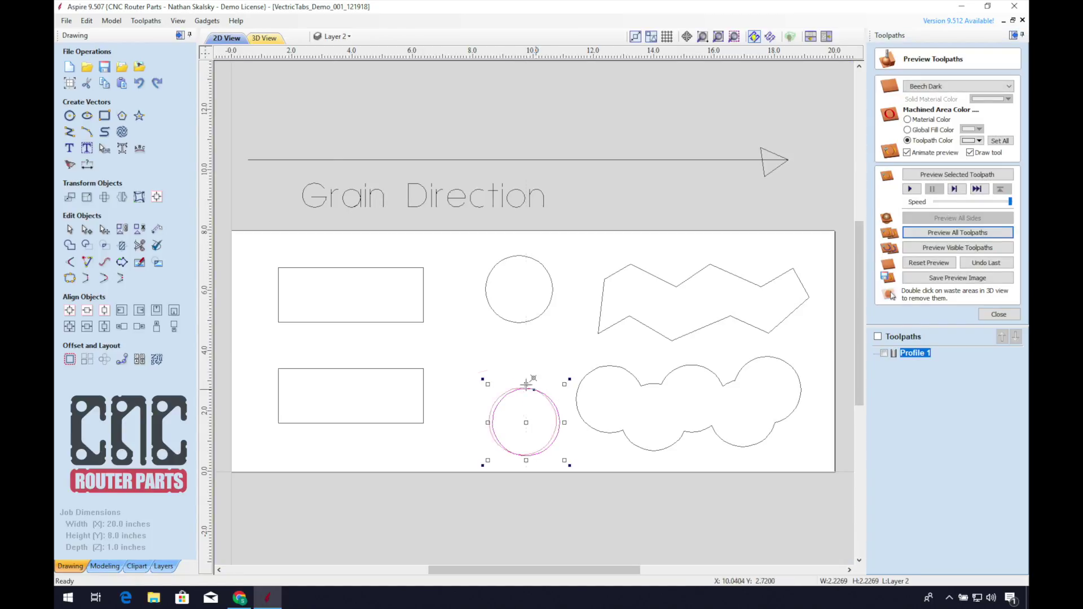
{"action": "left_click_drag", "start_coordinate": [538, 390], "coordinate": [483, 335]}
Recalculate Profile 1 on both overlapping circles and preview the cut in 3D
{"action": "double_click", "coordinate": [916, 353]}
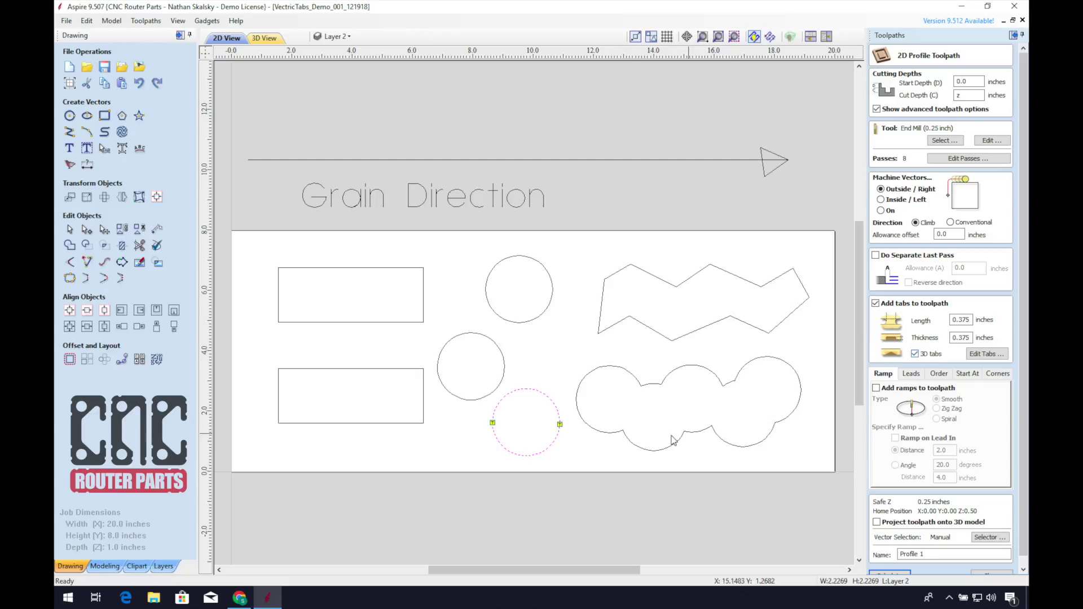
{"action": "left_click_drag", "start_coordinate": [485, 418], "coordinate": [478, 422]}
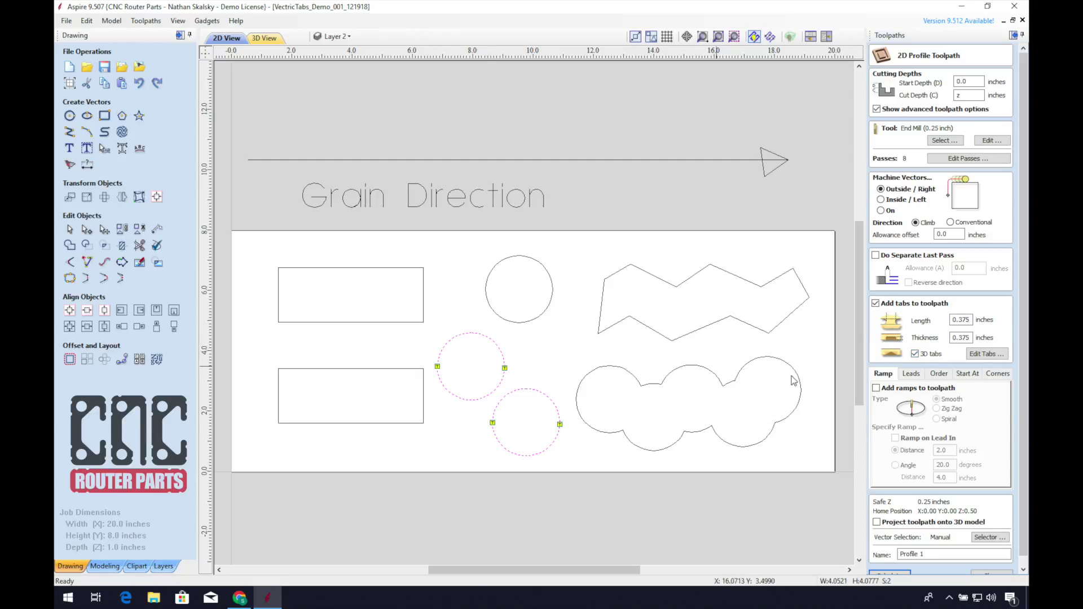
{"action": "left_click", "coordinate": [890, 572]}
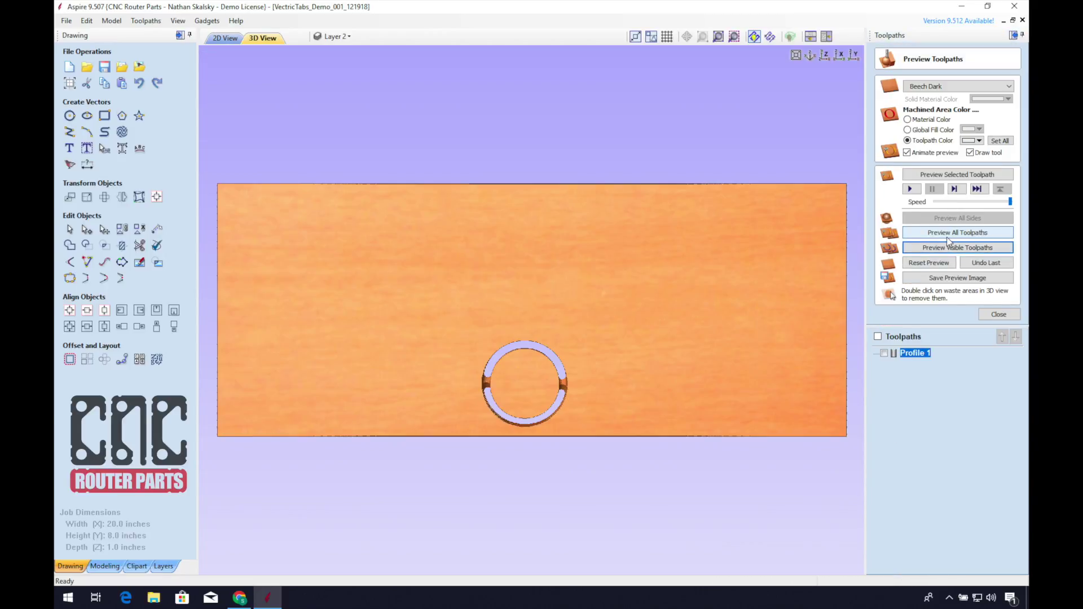
{"action": "left_click", "coordinate": [947, 237]}
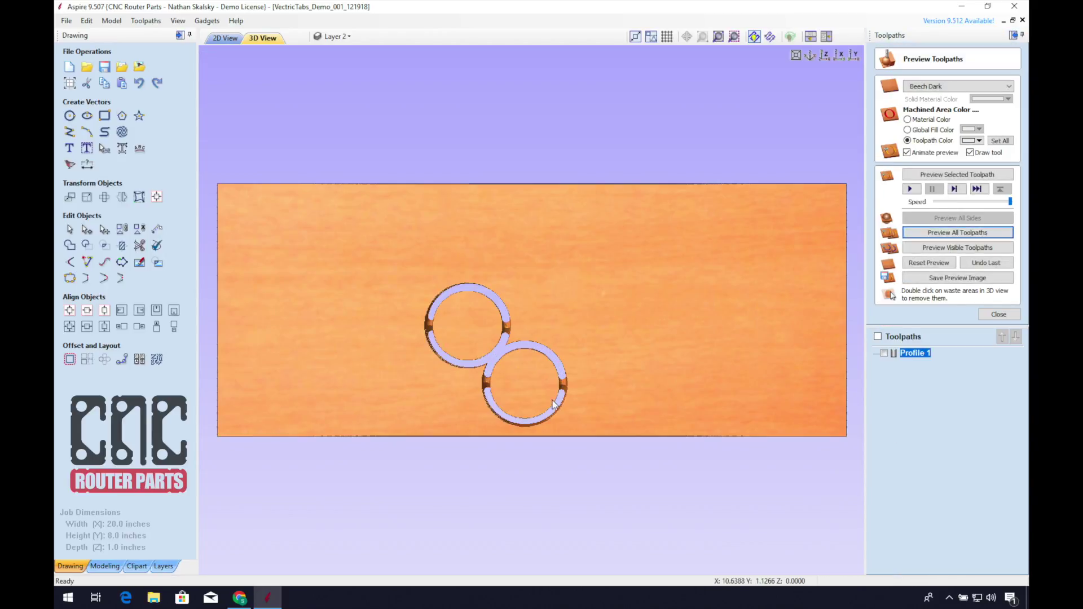
{"action": "left_click", "coordinate": [225, 37]}
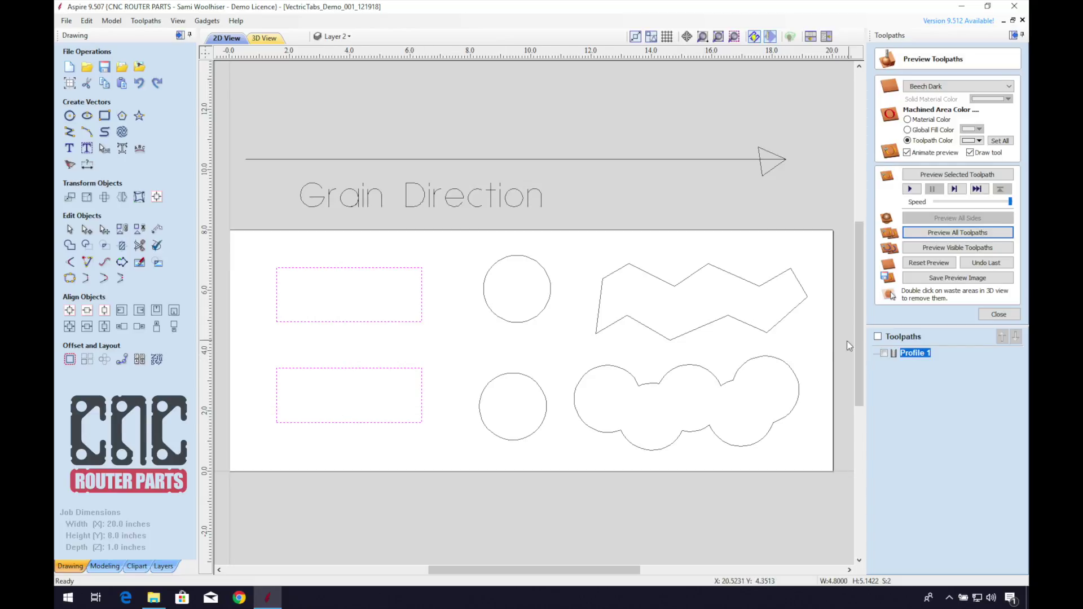
Move the lower-left rectangle up just beneath the upper one, then recalculate Profile 1
{"action": "left_click", "coordinate": [371, 368]}
{"action": "left_click", "coordinate": [385, 360]}
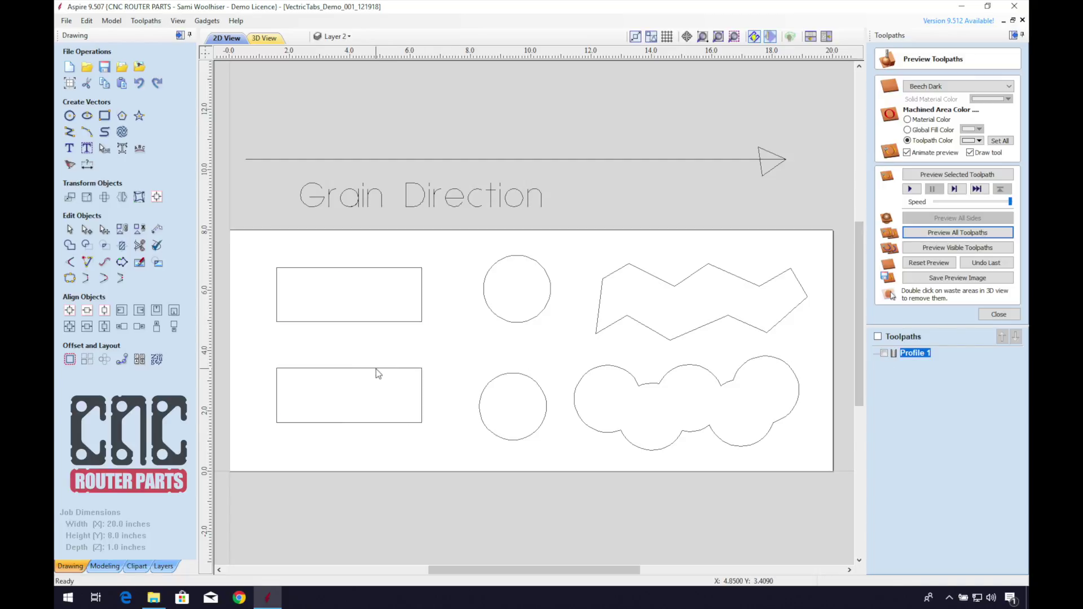
{"action": "left_click", "coordinate": [377, 369]}
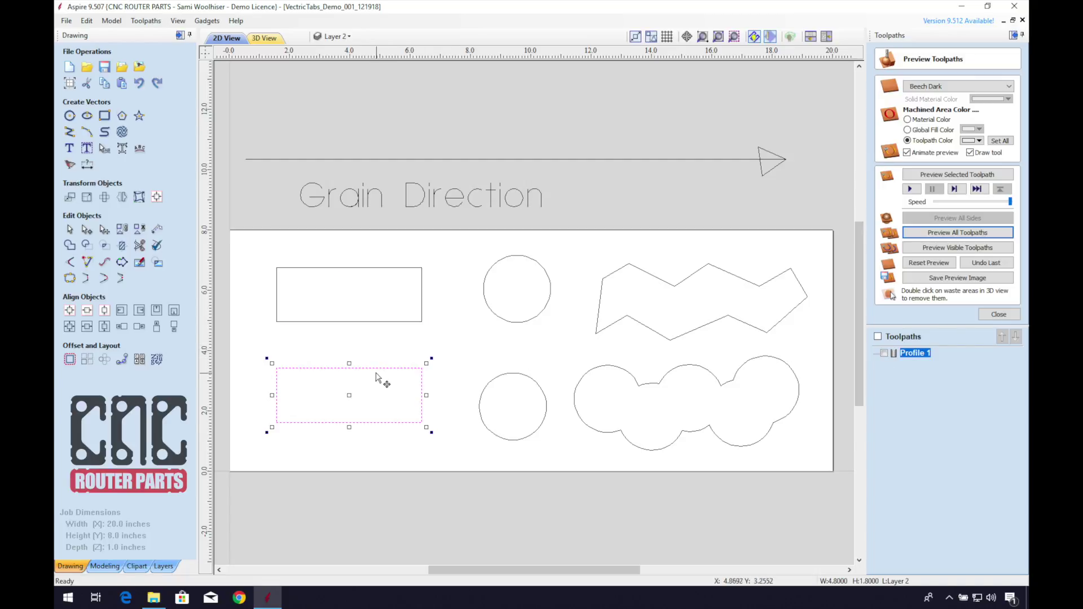
{"action": "left_click_drag", "start_coordinate": [374, 368], "coordinate": [370, 335]}
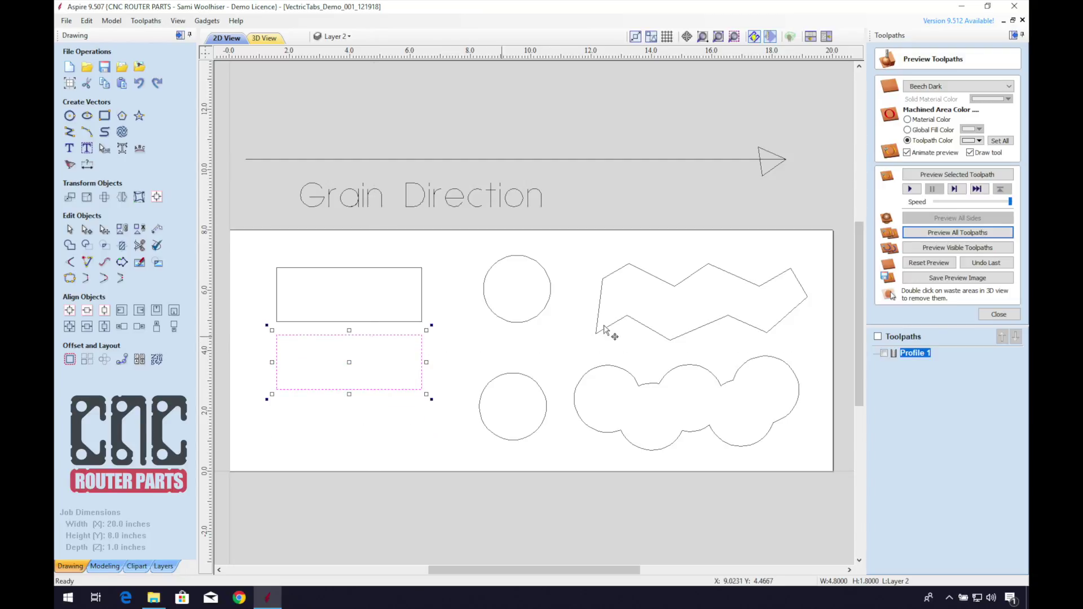
{"action": "double_click", "coordinate": [930, 356]}
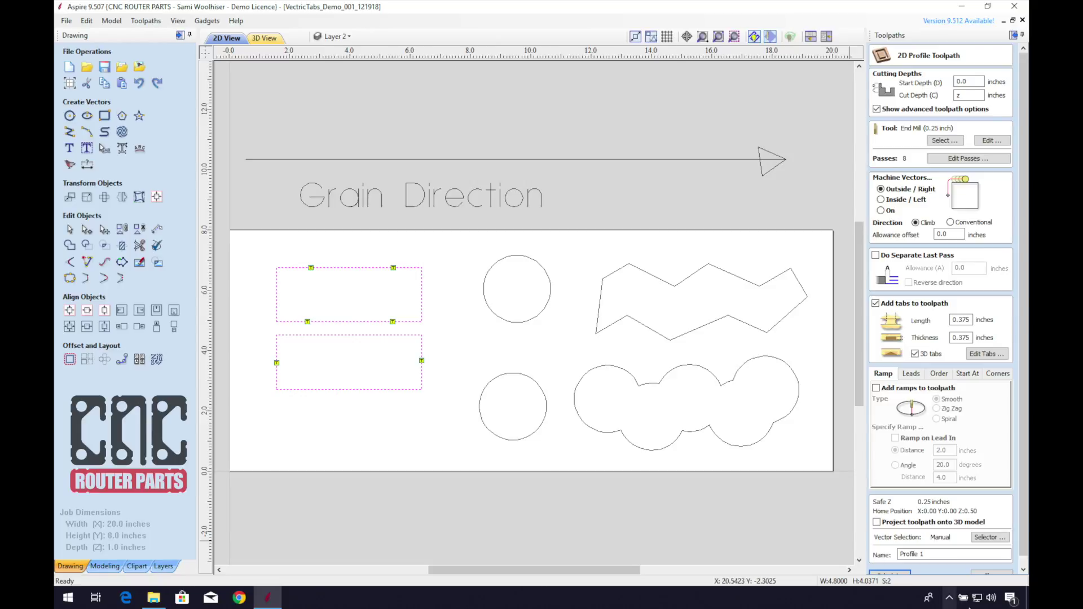
{"action": "left_click", "coordinate": [903, 574]}
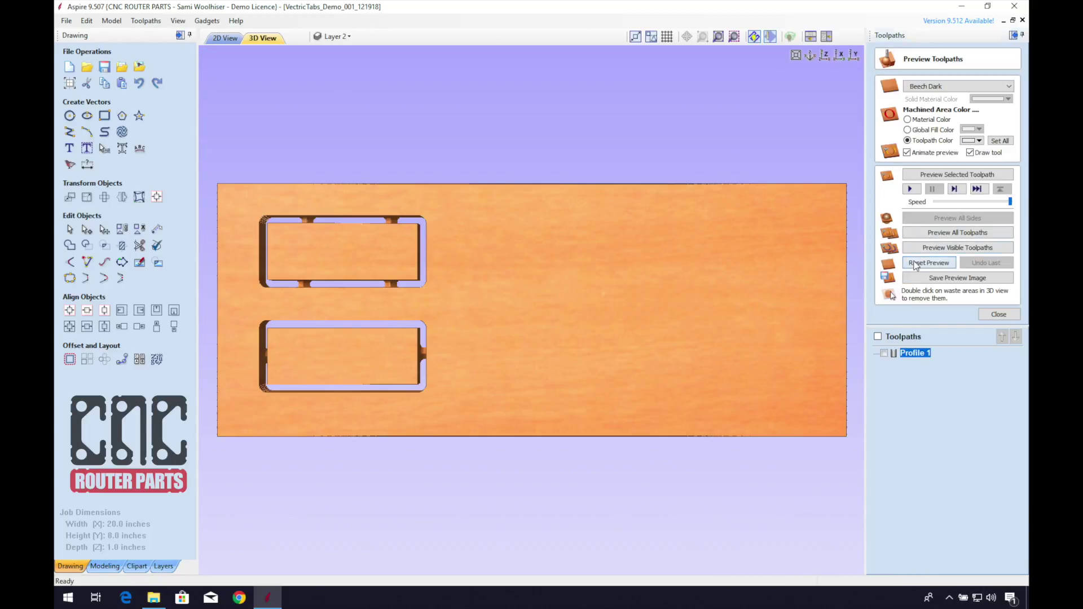
Reset and replay the 3D preview of all toolpaths, zooming in on the two cut rectangles
{"action": "left_click", "coordinate": [925, 263]}
{"action": "left_click", "coordinate": [907, 234]}
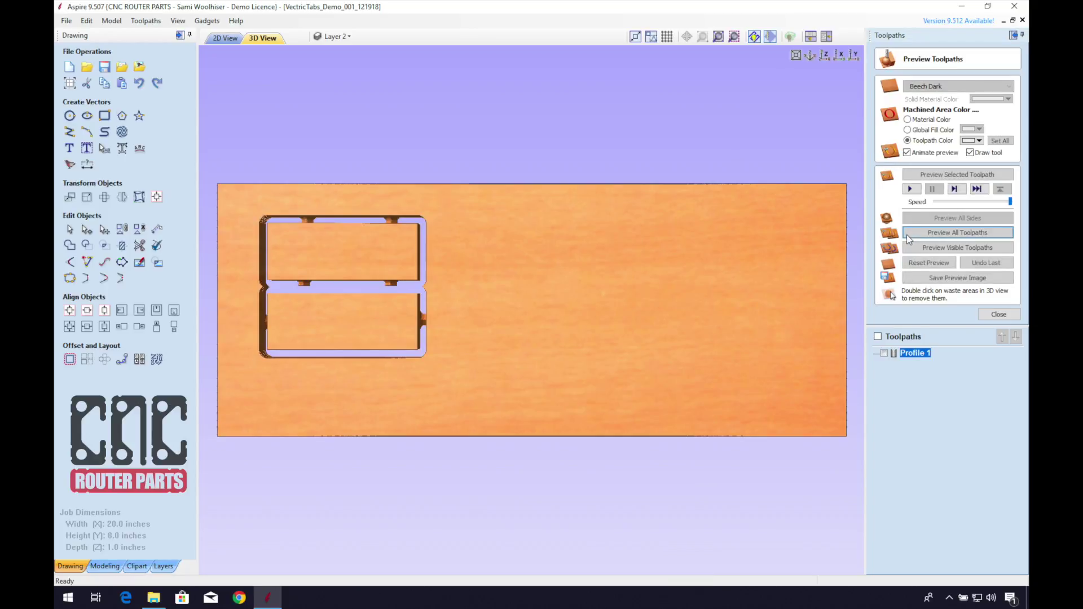
{"action": "scroll", "coordinate": [255, 334], "scroll_direction": "up", "scroll_amount": 4}
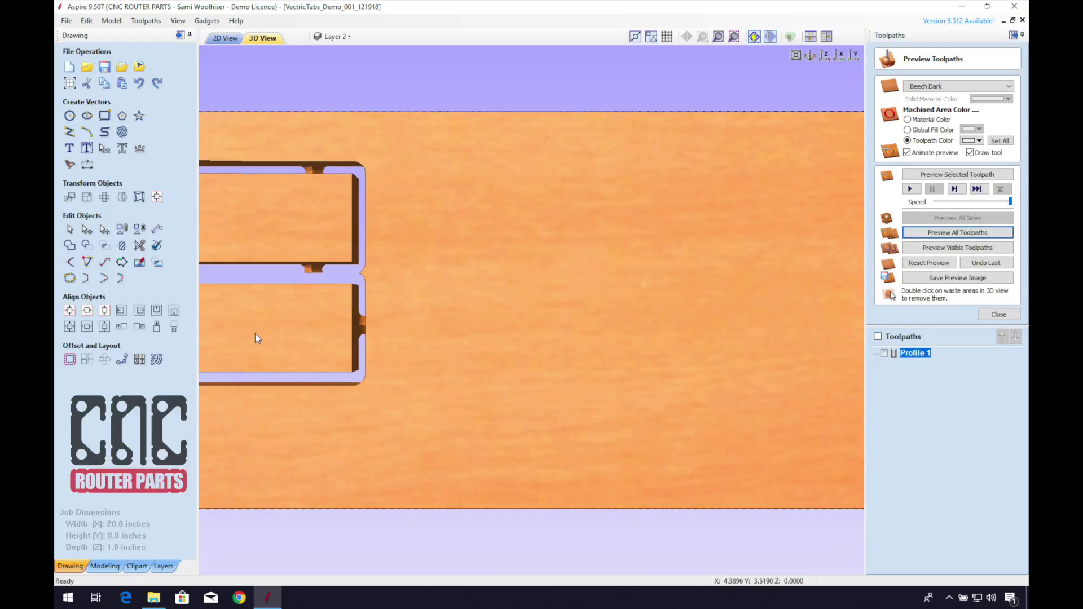
{"action": "middle_click_drag", "start_coordinate": [441, 367], "coordinate": [571, 380]}
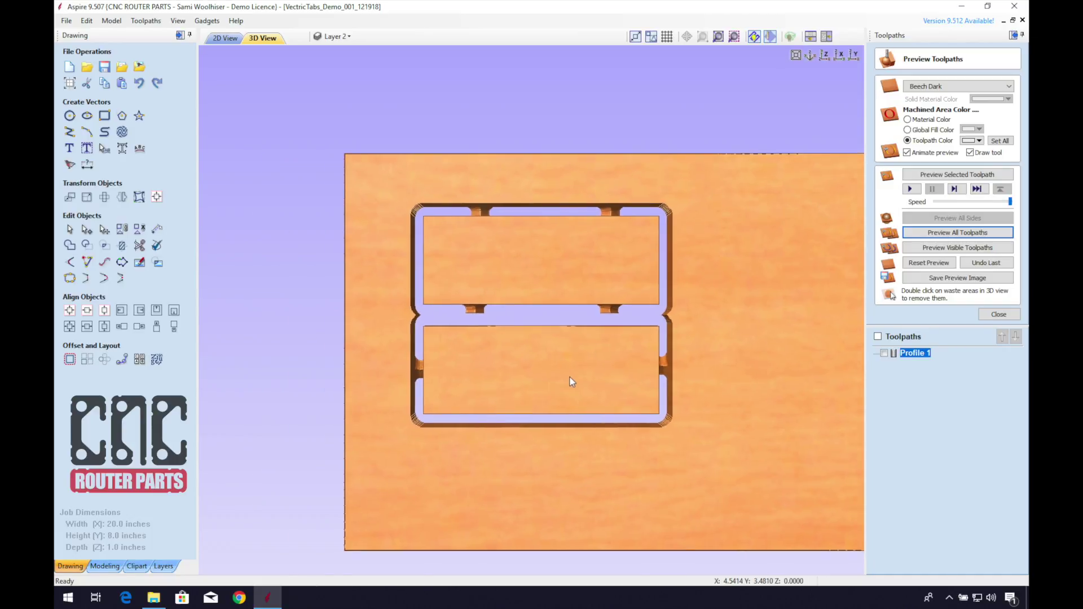
{"action": "scroll", "coordinate": [569, 380], "scroll_direction": "up", "scroll_amount": 3}
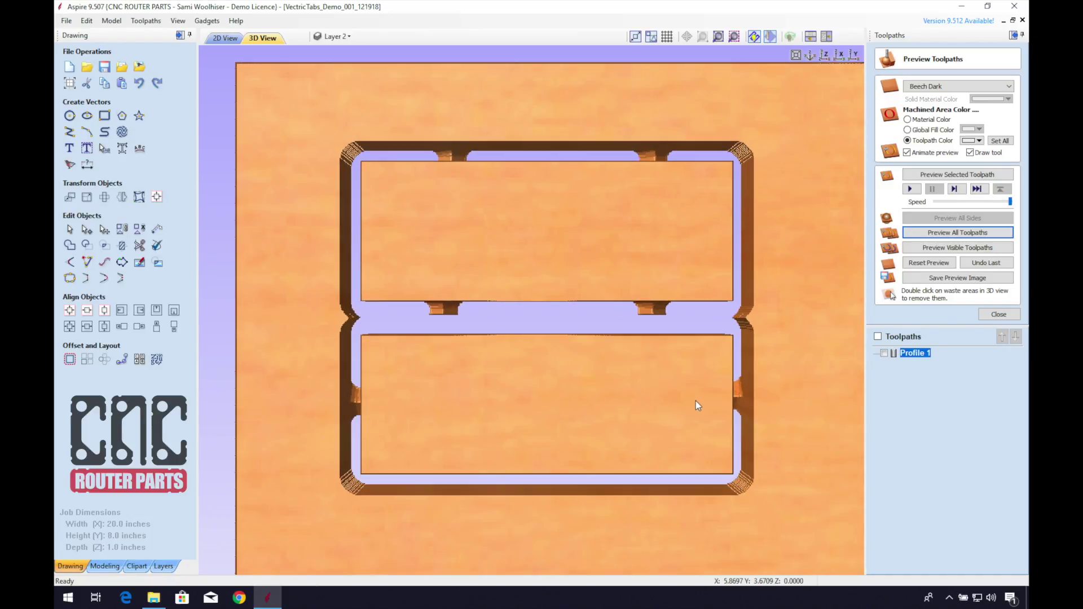
{"action": "double_click", "coordinate": [920, 353]}
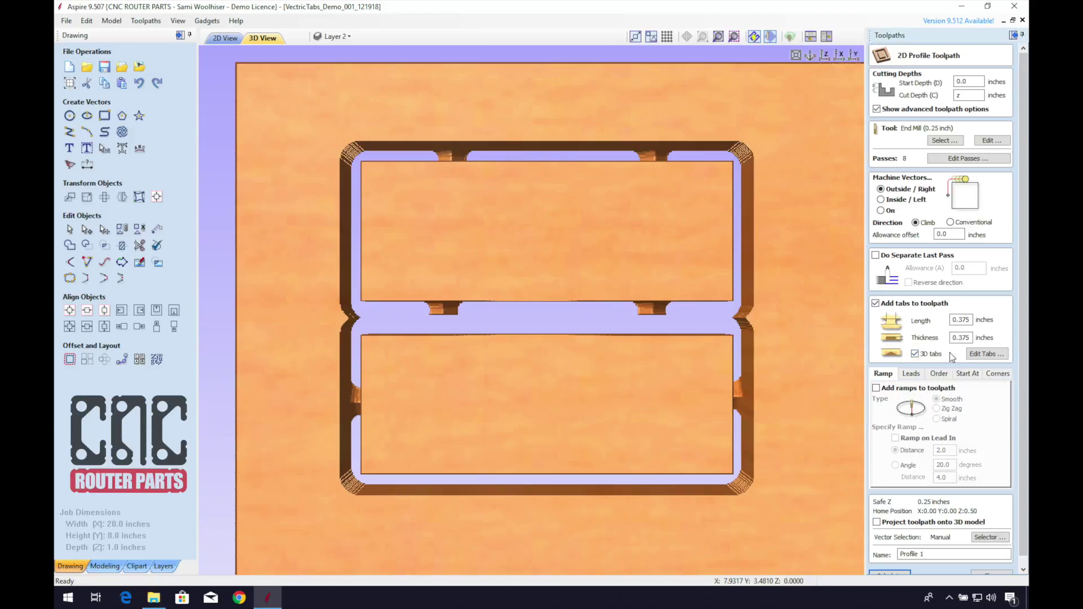
Add a tab on the lower rectangle's top edge, aligned with the upper rectangle's tabs, and recalculate
{"action": "left_click", "coordinate": [985, 354]}
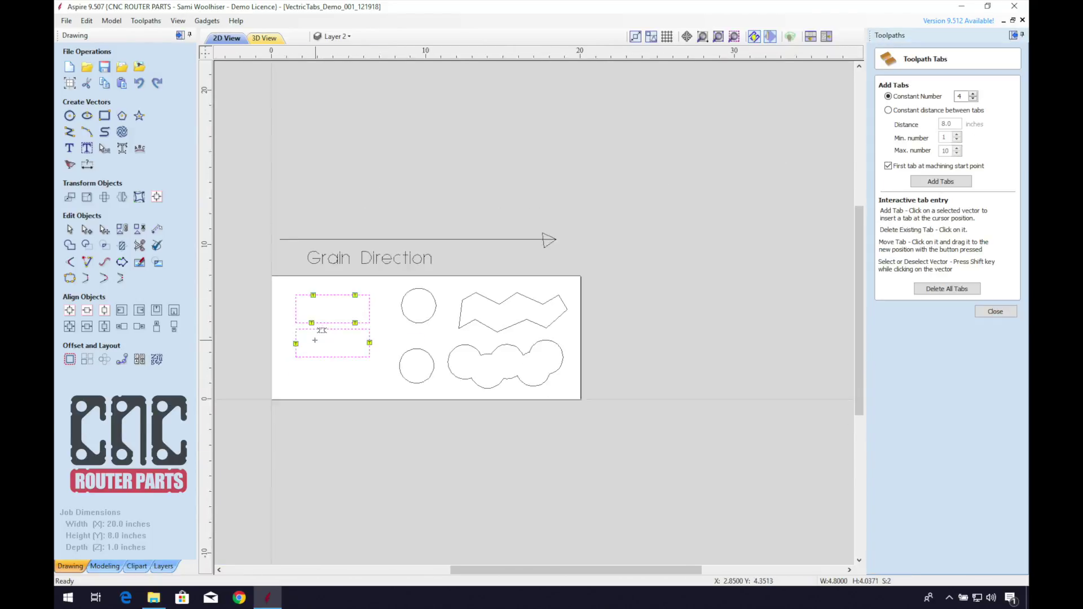
{"action": "scroll", "coordinate": [315, 340], "scroll_direction": "up", "scroll_amount": 5}
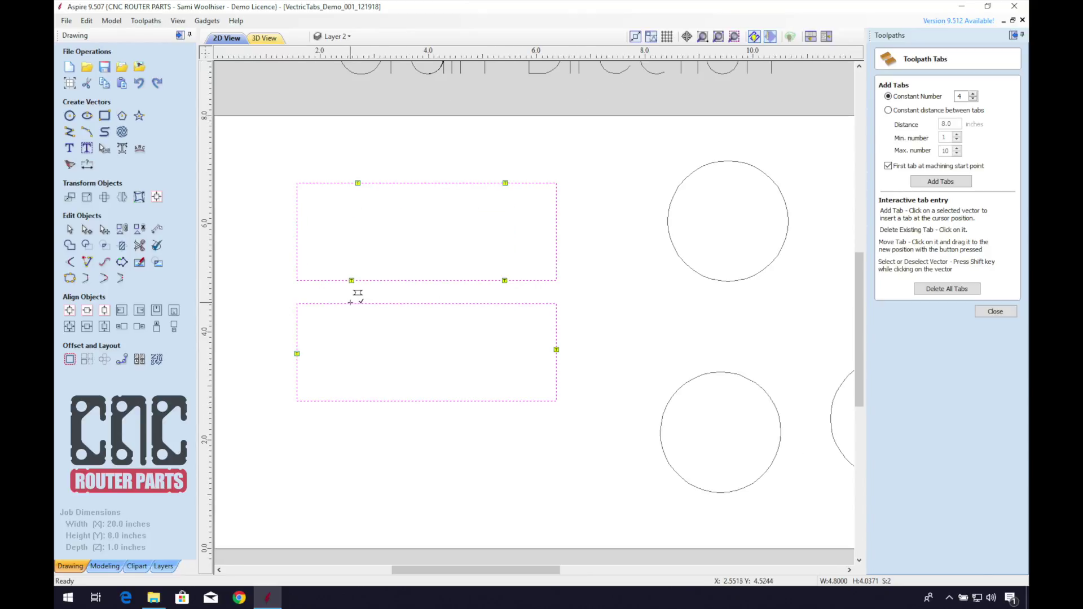
{"action": "left_click", "coordinate": [350, 303]}
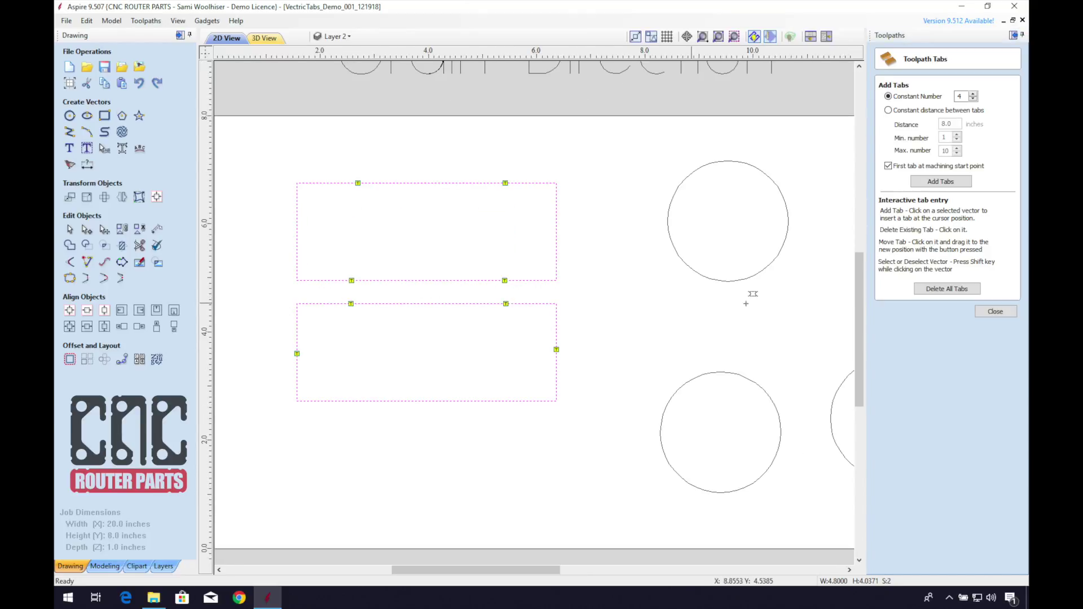
{"action": "left_click", "coordinate": [996, 312]}
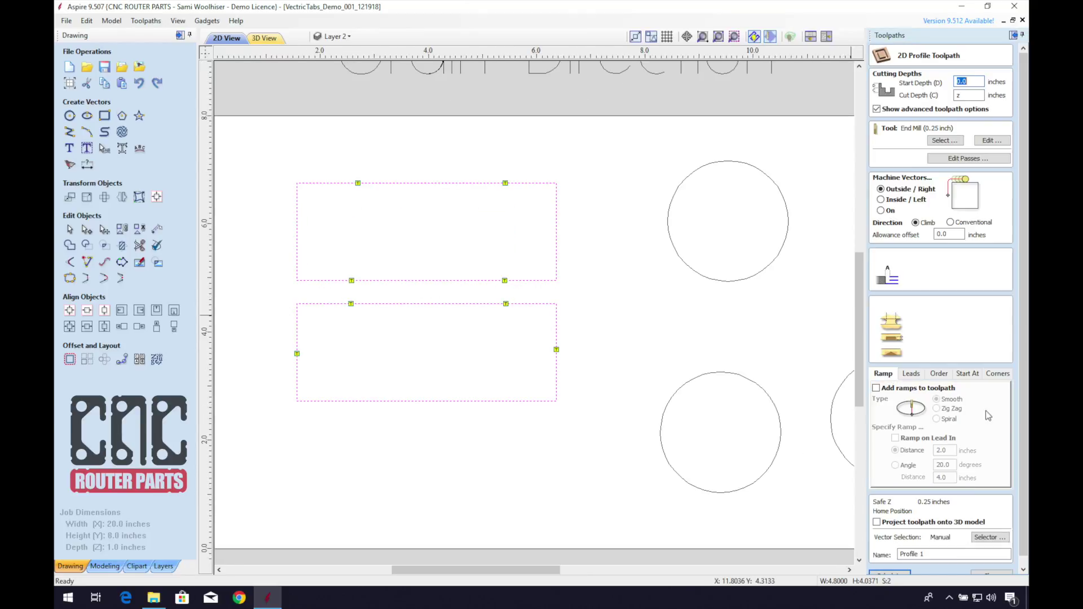
{"action": "left_click", "coordinate": [901, 575]}
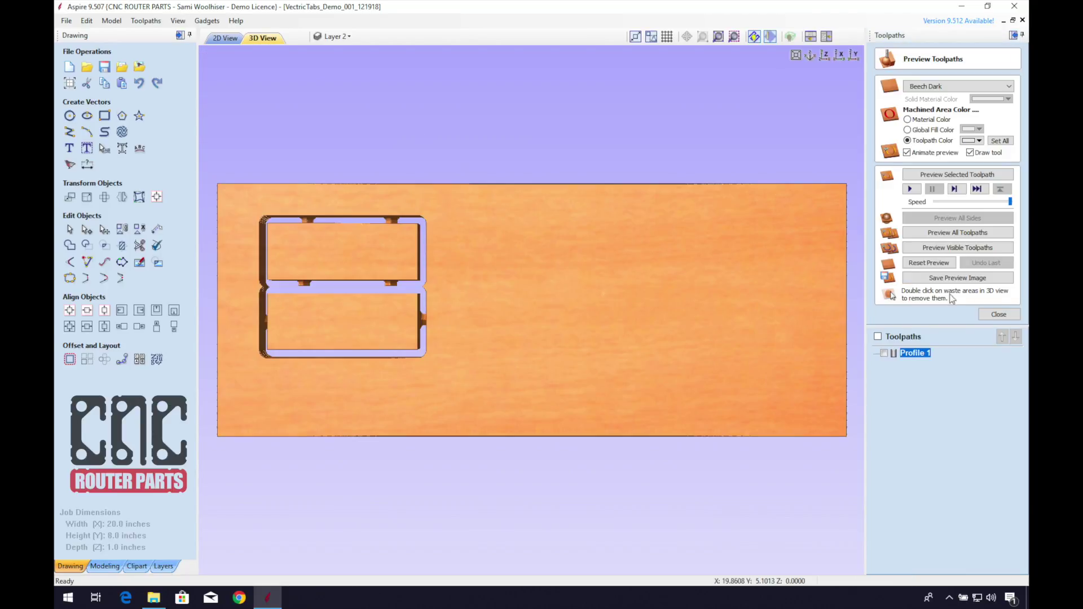
Rerun the 3D cut preview and zoom in on the aligned tabs bridging the shared channel
{"action": "left_click", "coordinate": [929, 263]}
{"action": "left_click", "coordinate": [957, 232]}
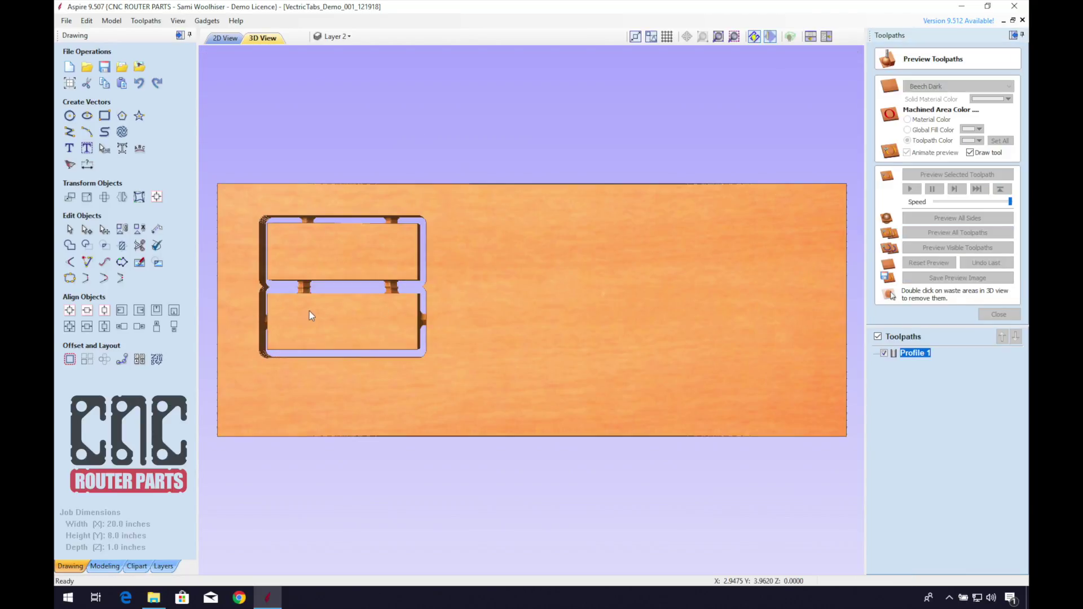
{"action": "scroll", "coordinate": [298, 309], "scroll_direction": "up", "scroll_amount": 3}
{"action": "middle_click_drag", "start_coordinate": [297, 309], "coordinate": [537, 351]}
{"action": "scroll", "coordinate": [448, 349], "scroll_direction": "up", "scroll_amount": 2}
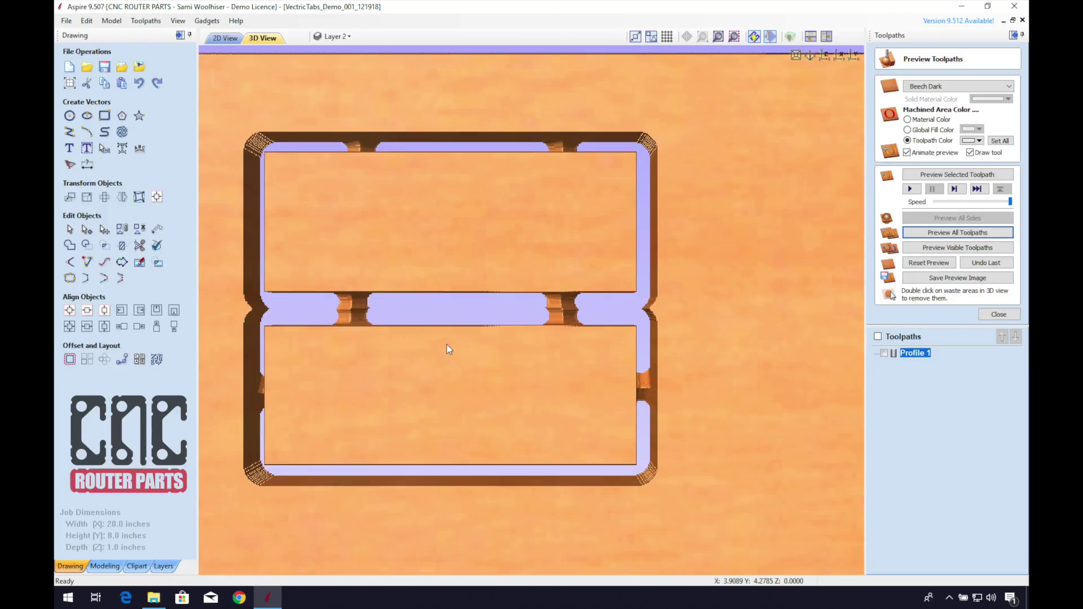
{"action": "scroll", "coordinate": [449, 350], "scroll_direction": "up", "scroll_amount": 2}
{"action": "middle_click_drag", "start_coordinate": [450, 348], "coordinate": [531, 346]}
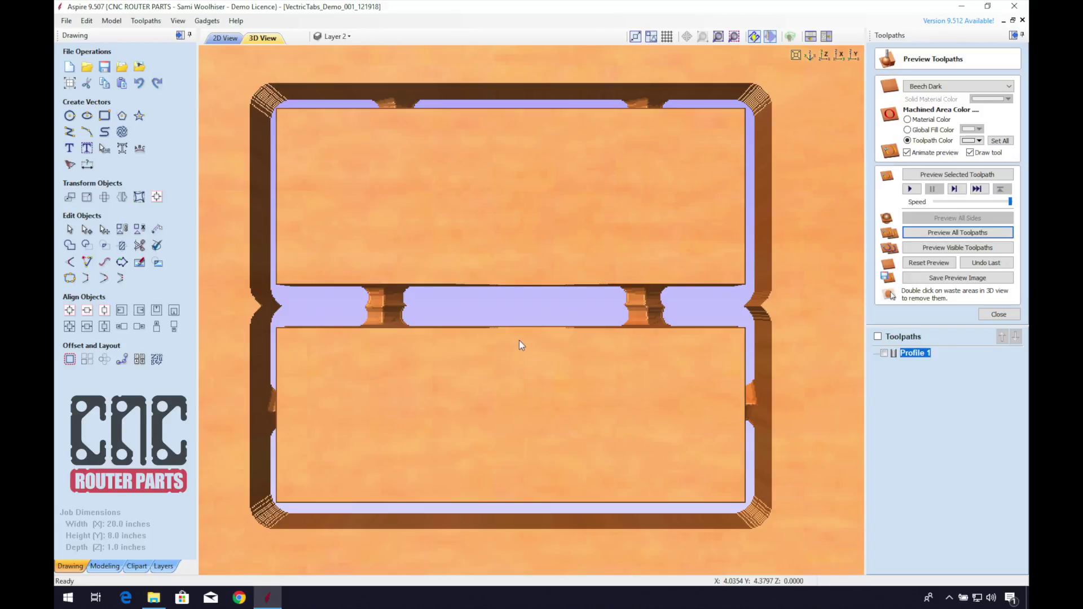